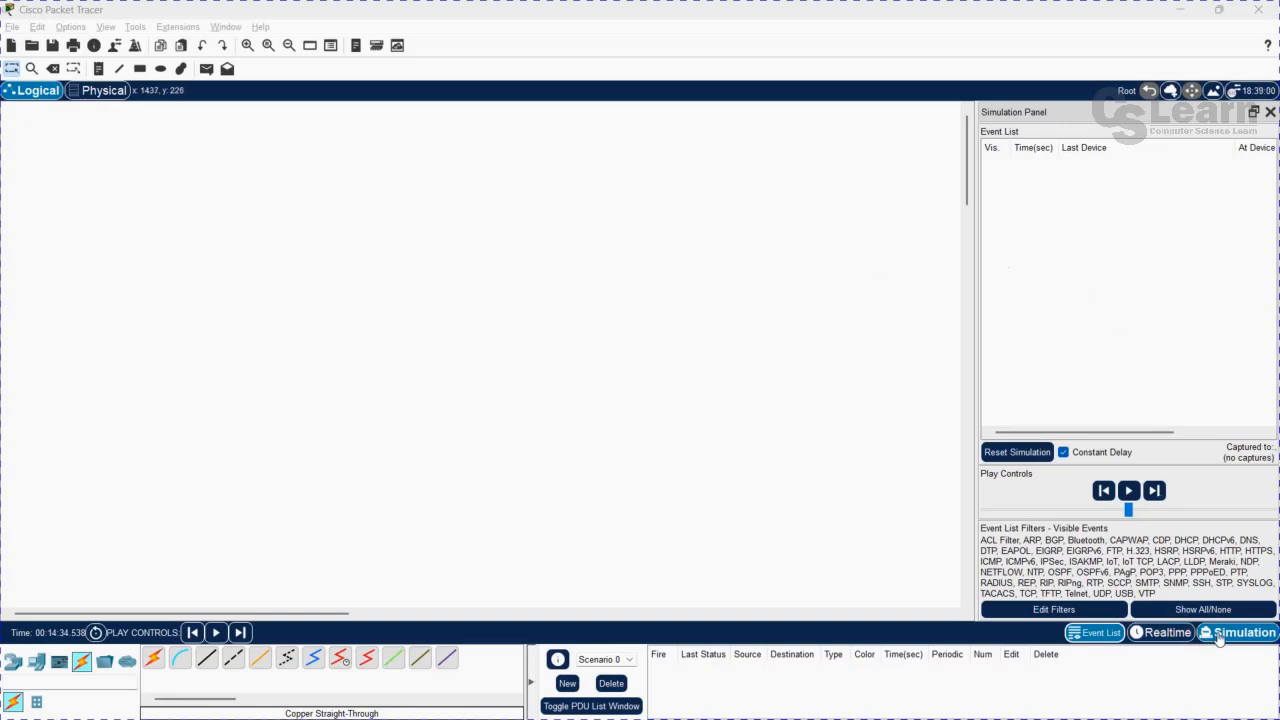
Show the Simulation mode and return the workspace to Realtime mode.
{"action": "left_click", "coordinate": [1219, 638]}
{"action": "left_click", "coordinate": [1152, 634]}
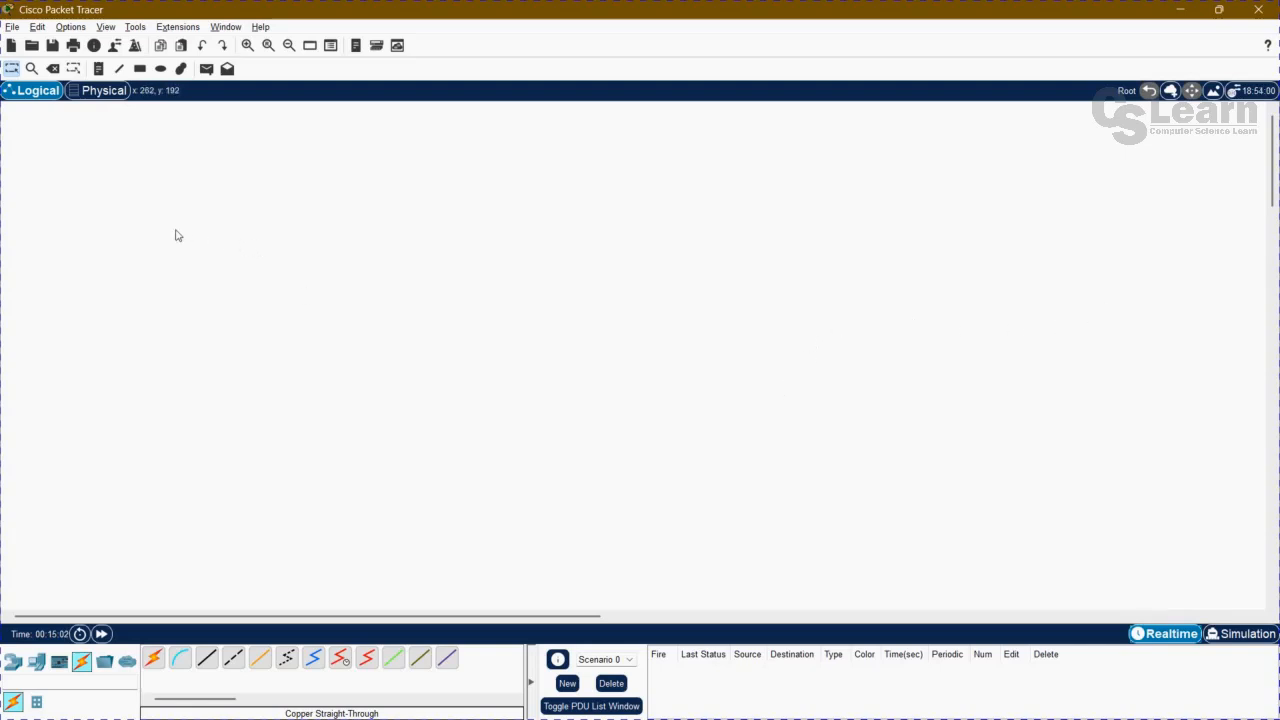
{"action": "left_click", "coordinate": [12, 27]}
{"action": "mouse_move", "coordinate": [58, 34]}
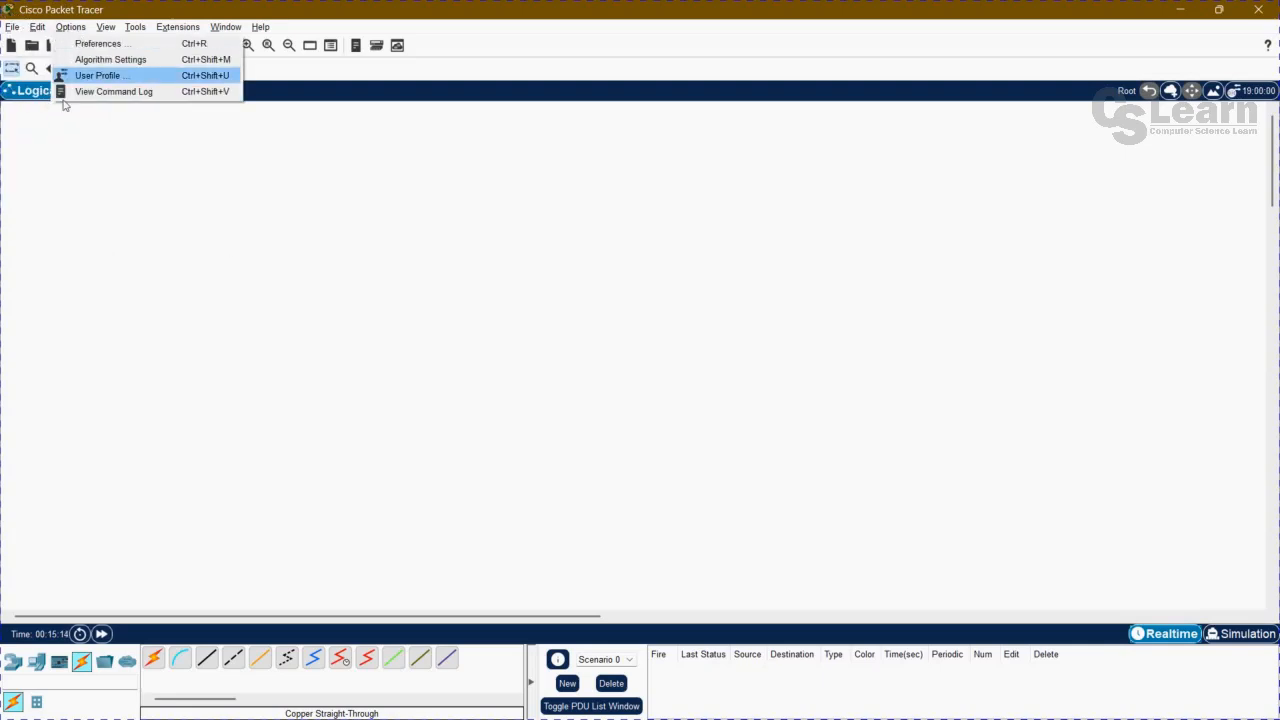
{"action": "left_click", "coordinate": [115, 244]}
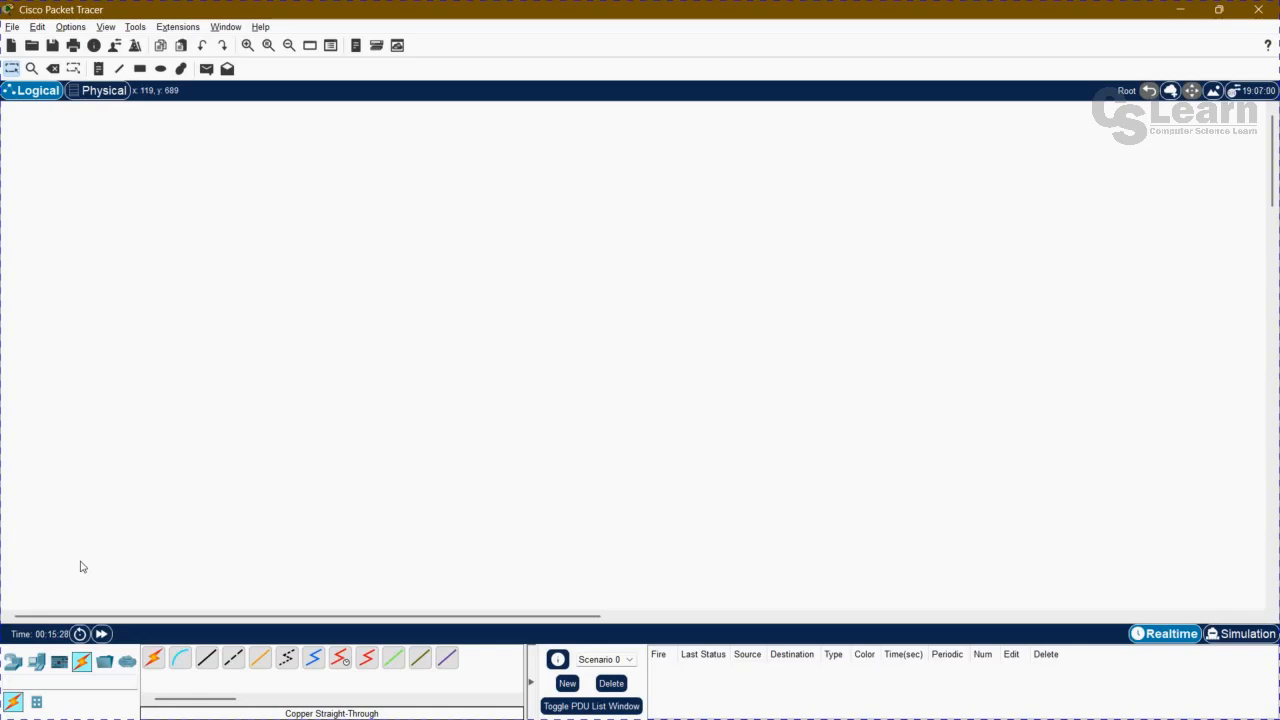
Browse the device catalogue's routers, switches, hubs, wireless devices, end devices, components and connection cables.
{"action": "left_click", "coordinate": [14, 663]}
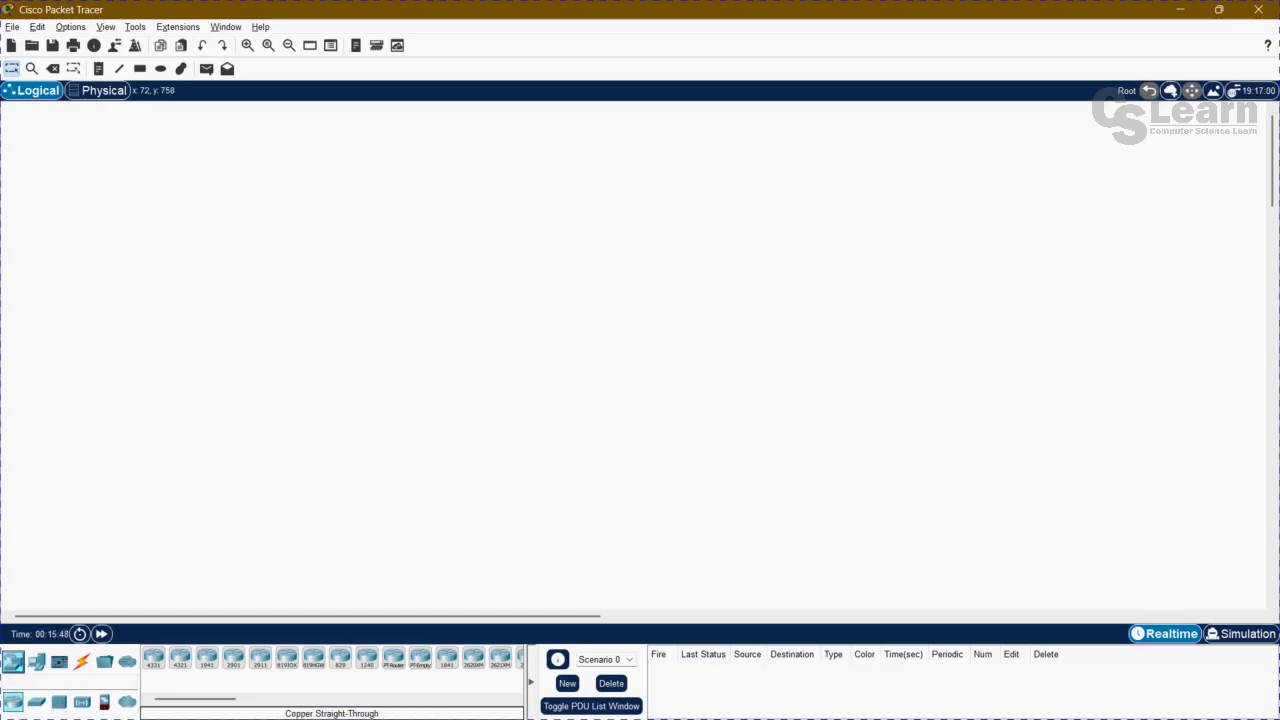
{"action": "left_click", "coordinate": [40, 704]}
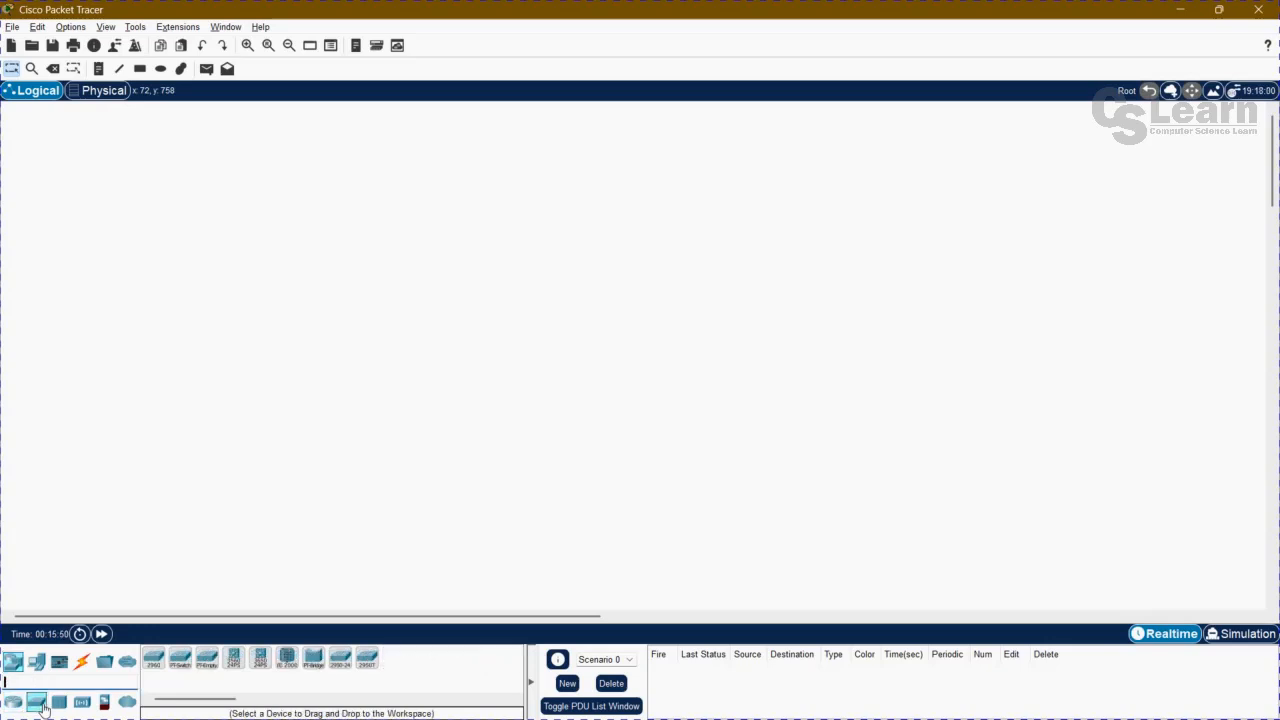
{"action": "left_click", "coordinate": [60, 704]}
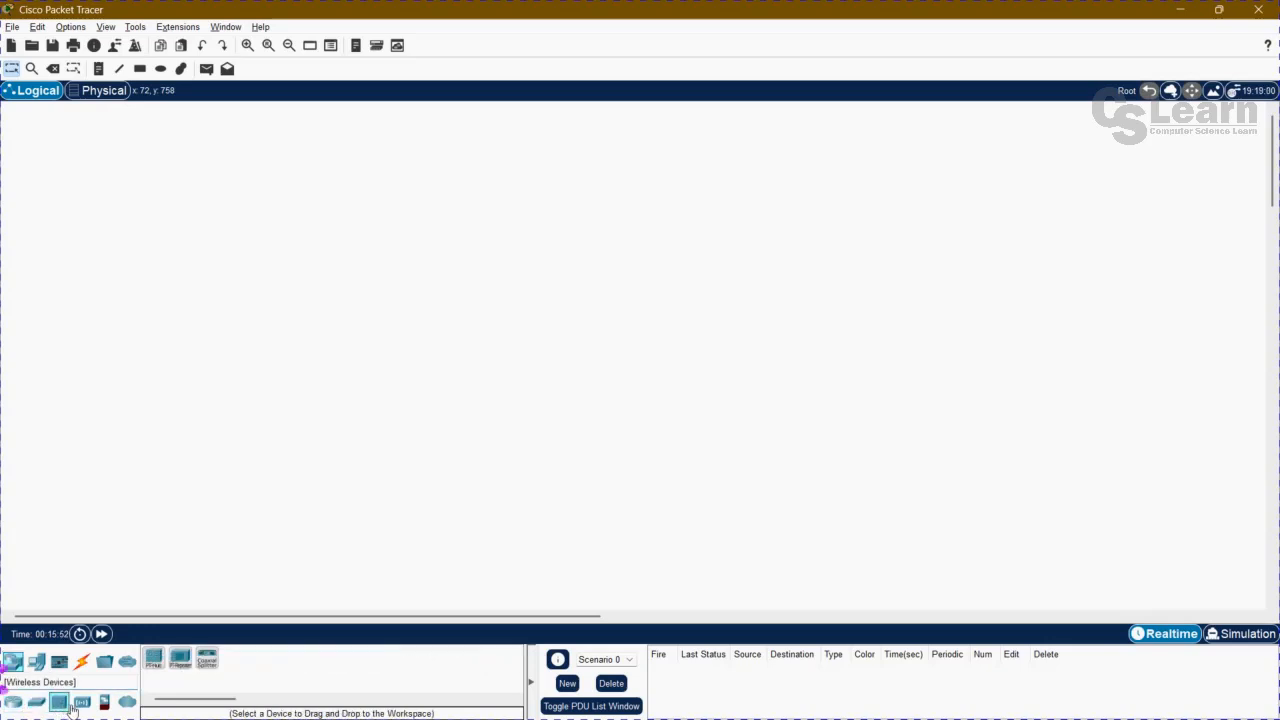
{"action": "left_click", "coordinate": [82, 704]}
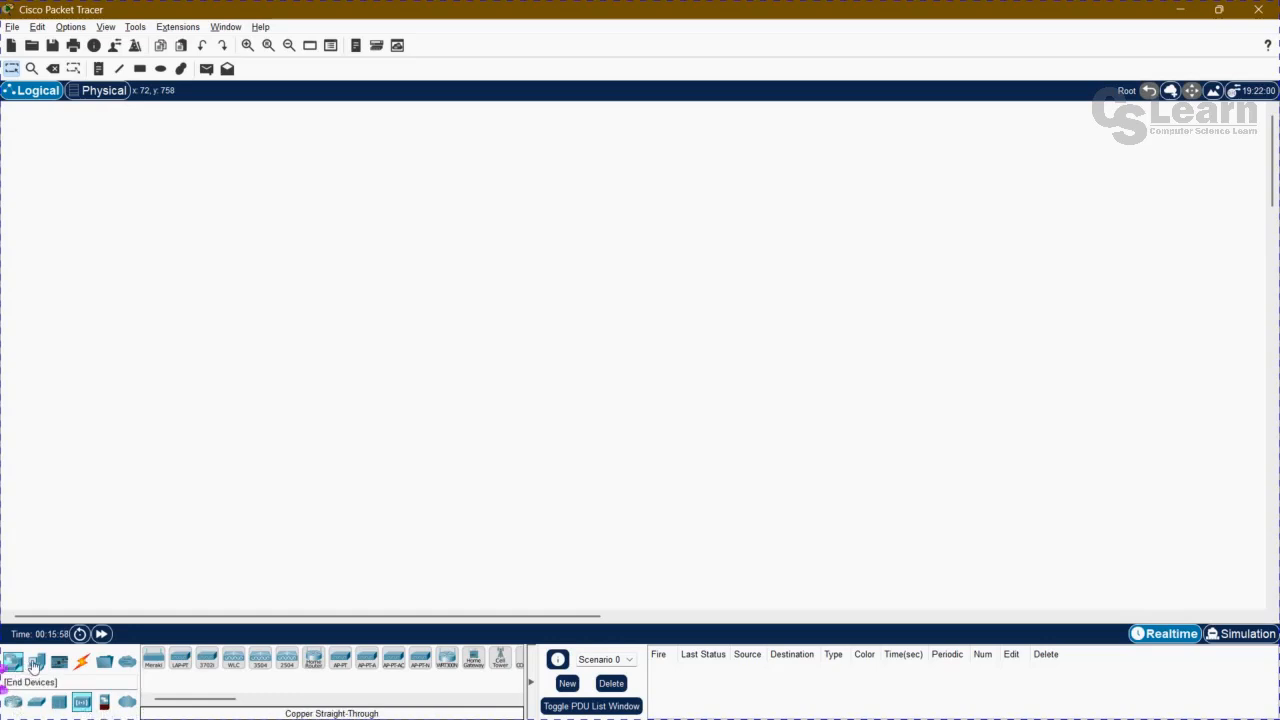
{"action": "left_click", "coordinate": [38, 666]}
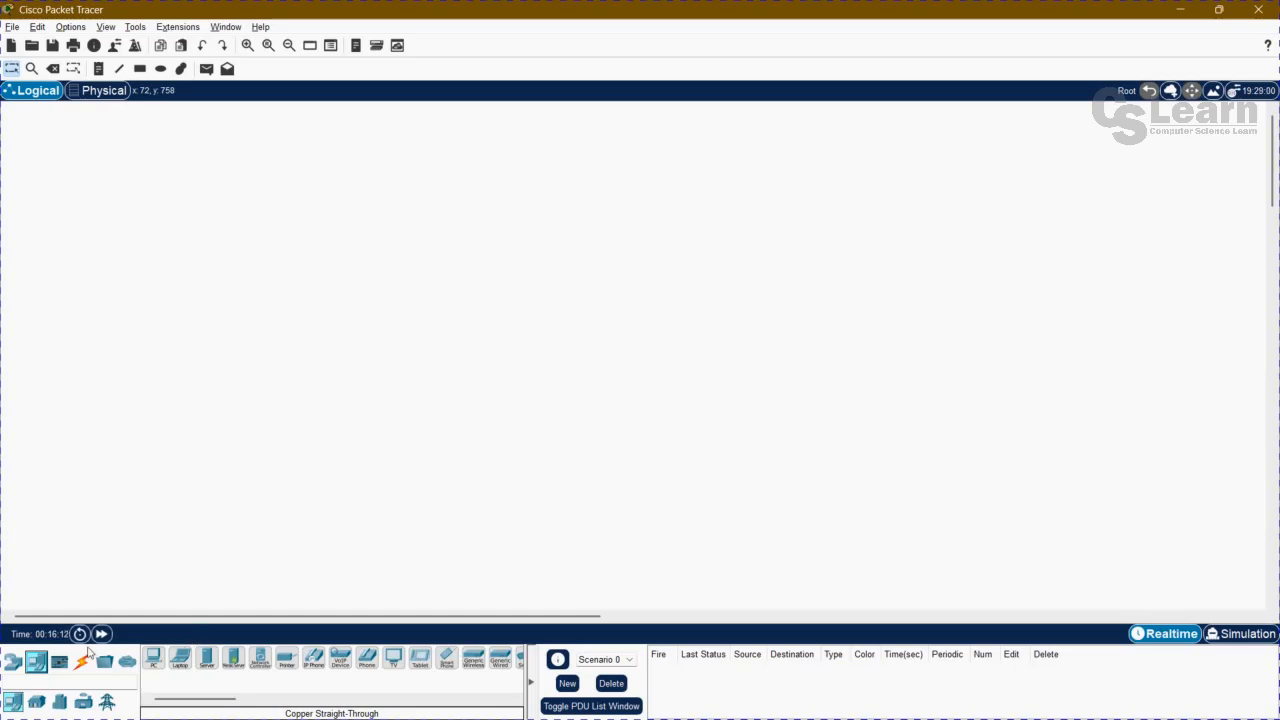
{"action": "left_click", "coordinate": [13, 663]}
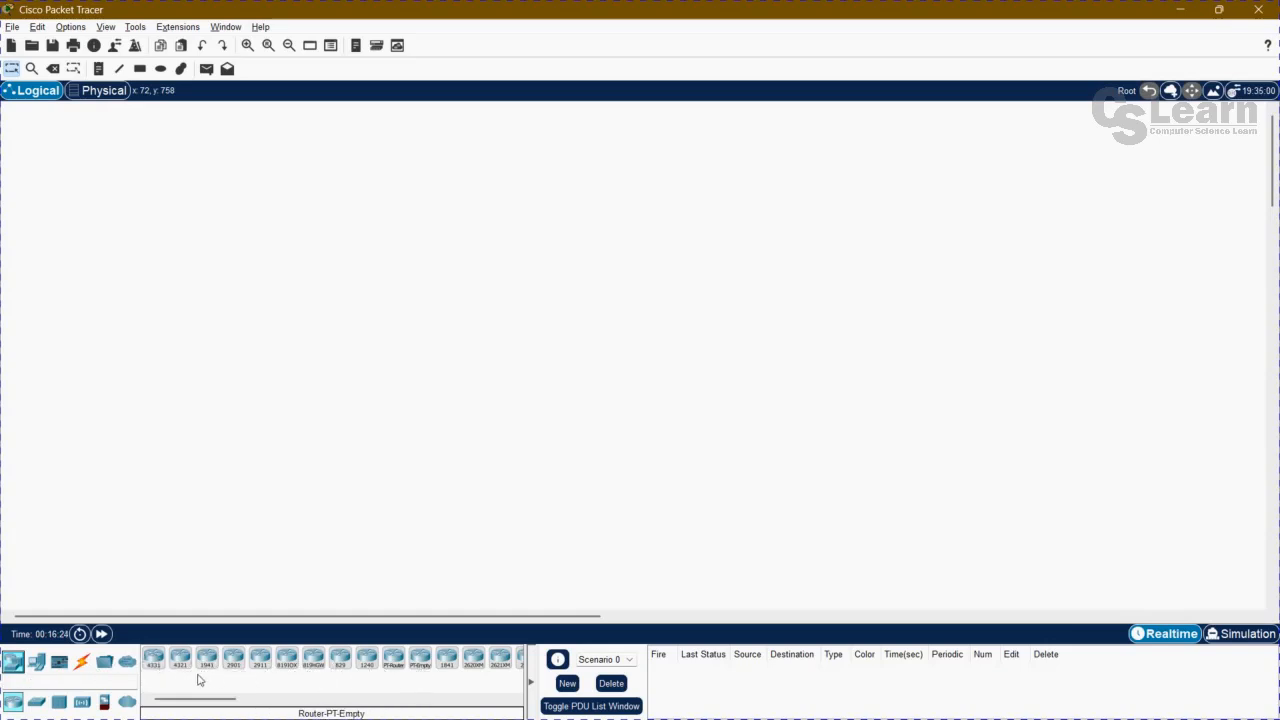
{"action": "left_click", "coordinate": [44, 705]}
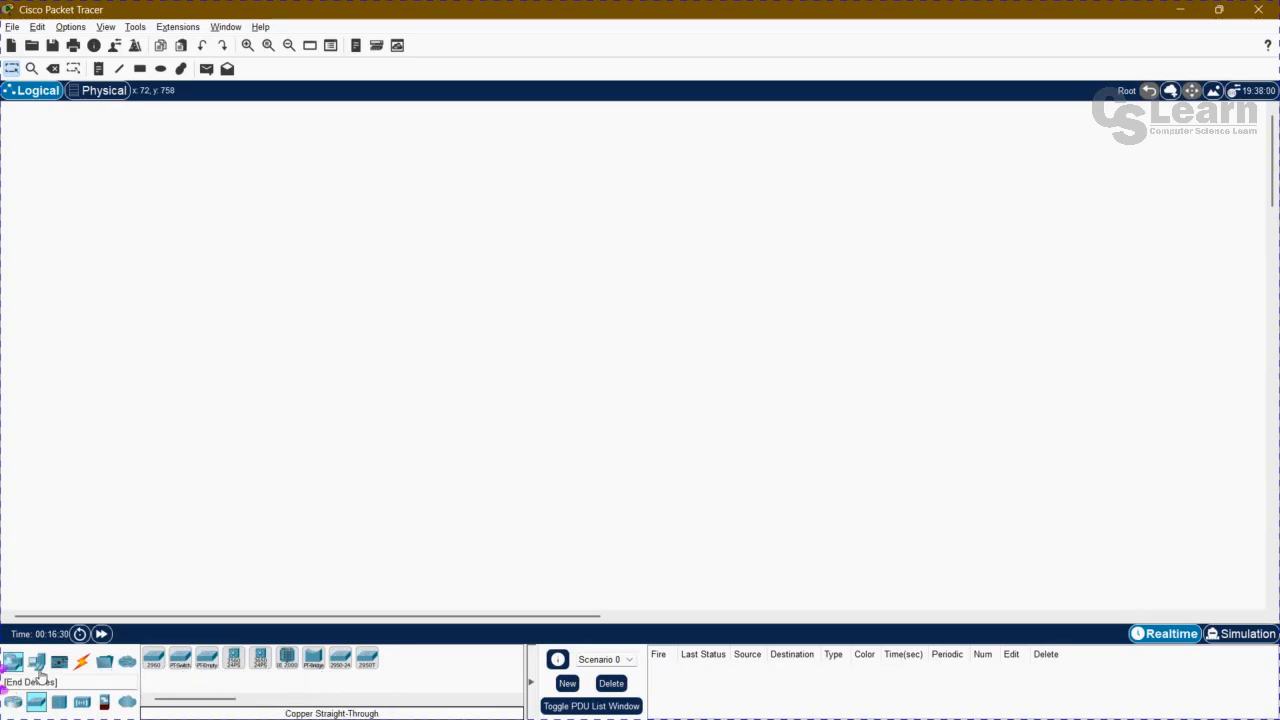
{"action": "left_click", "coordinate": [36, 662]}
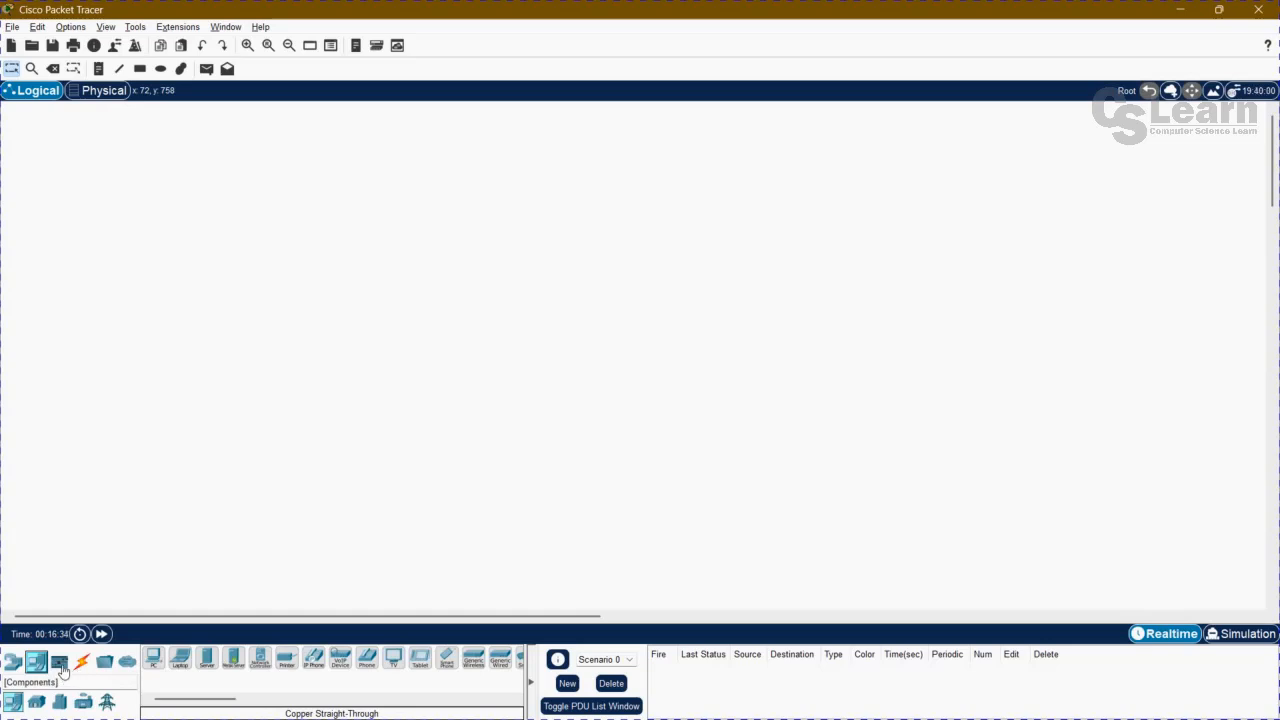
{"action": "left_click", "coordinate": [59, 662]}
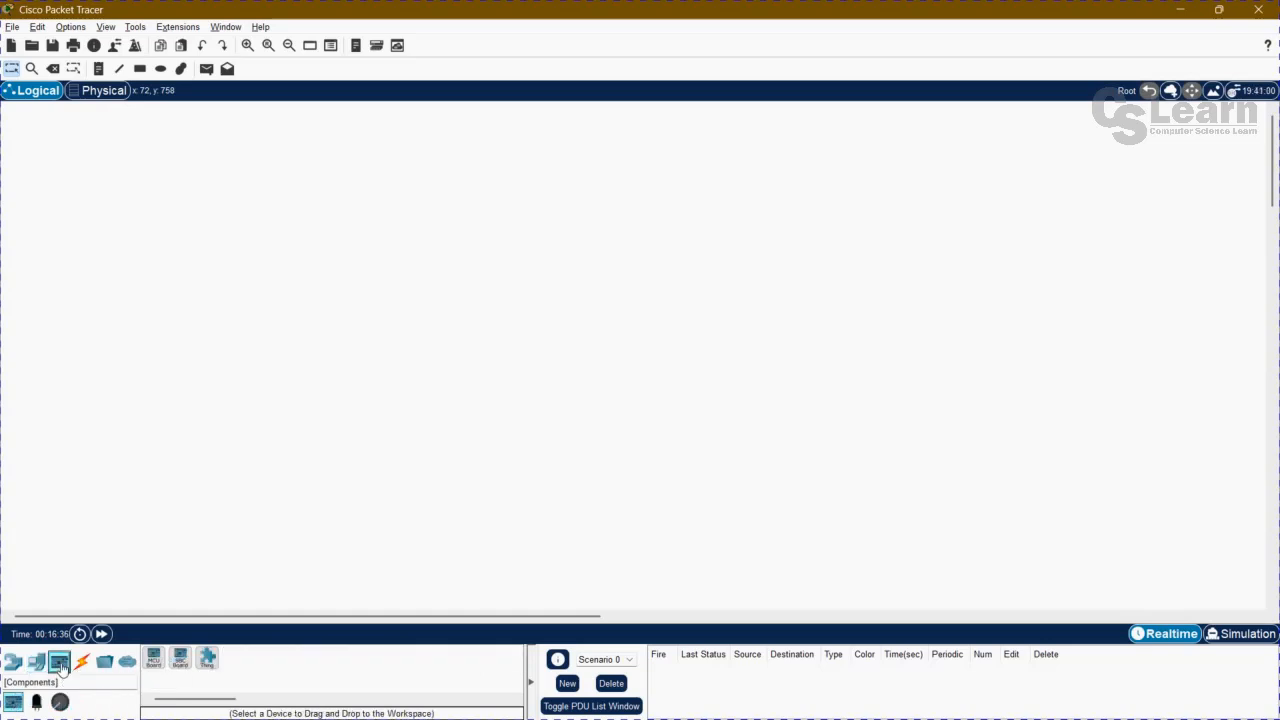
{"action": "left_click", "coordinate": [81, 663]}
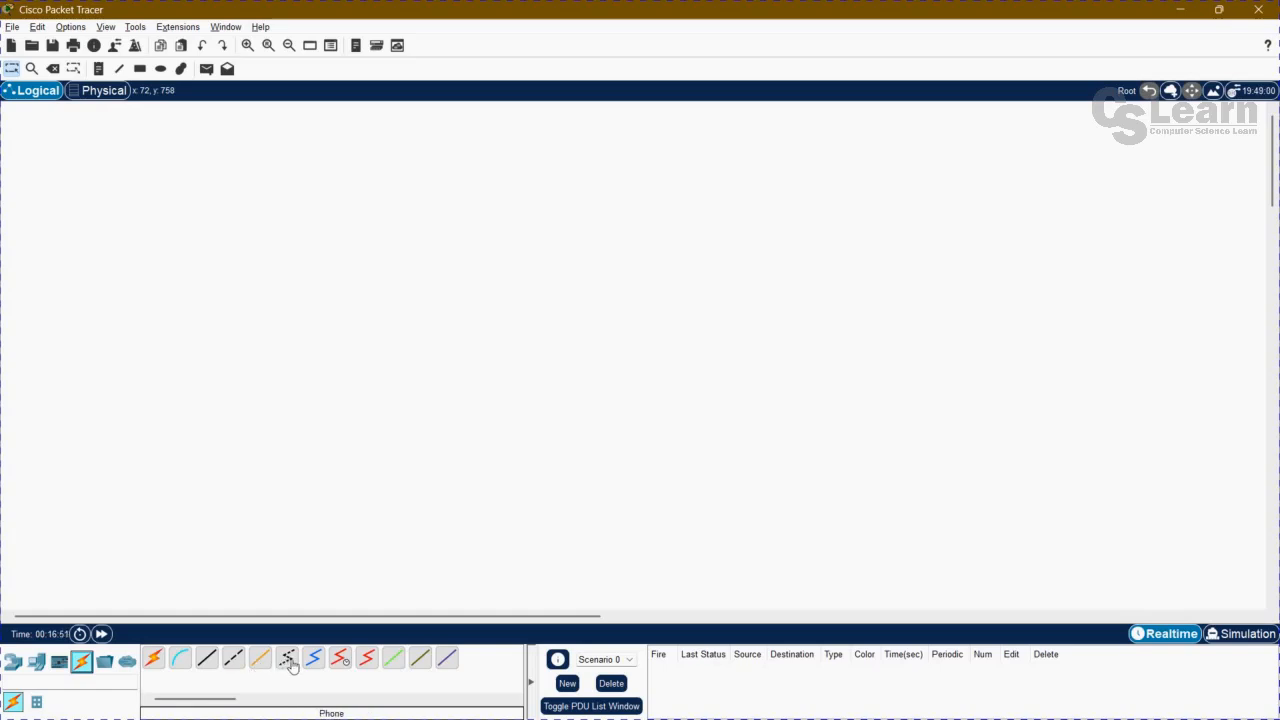
{"action": "mouse_move", "coordinate": [214, 699]}
{"action": "left_mouse_down"}
{"action": "mouse_move", "coordinate": [256, 700]}
{"action": "mouse_move", "coordinate": [190, 700]}
{"action": "left_mouse_up"}
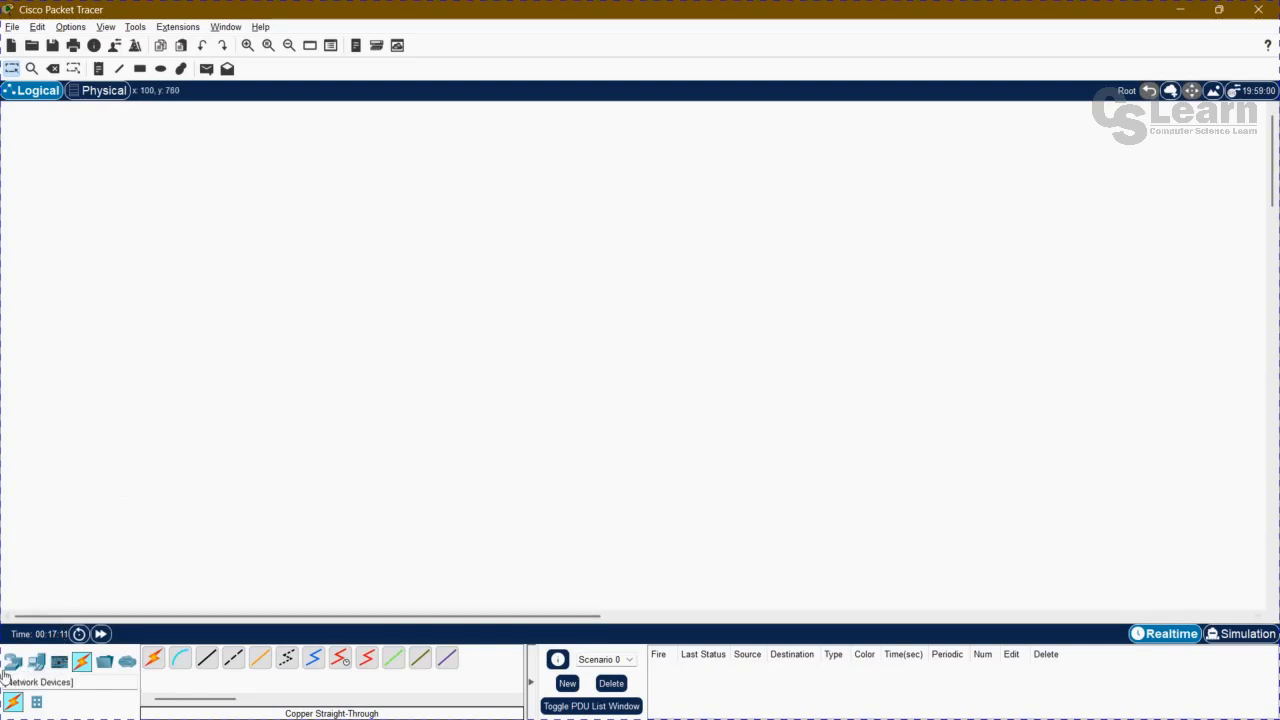
Place a 2960 switch in the upper part of the empty logical workspace.
{"action": "left_click", "coordinate": [12, 662]}
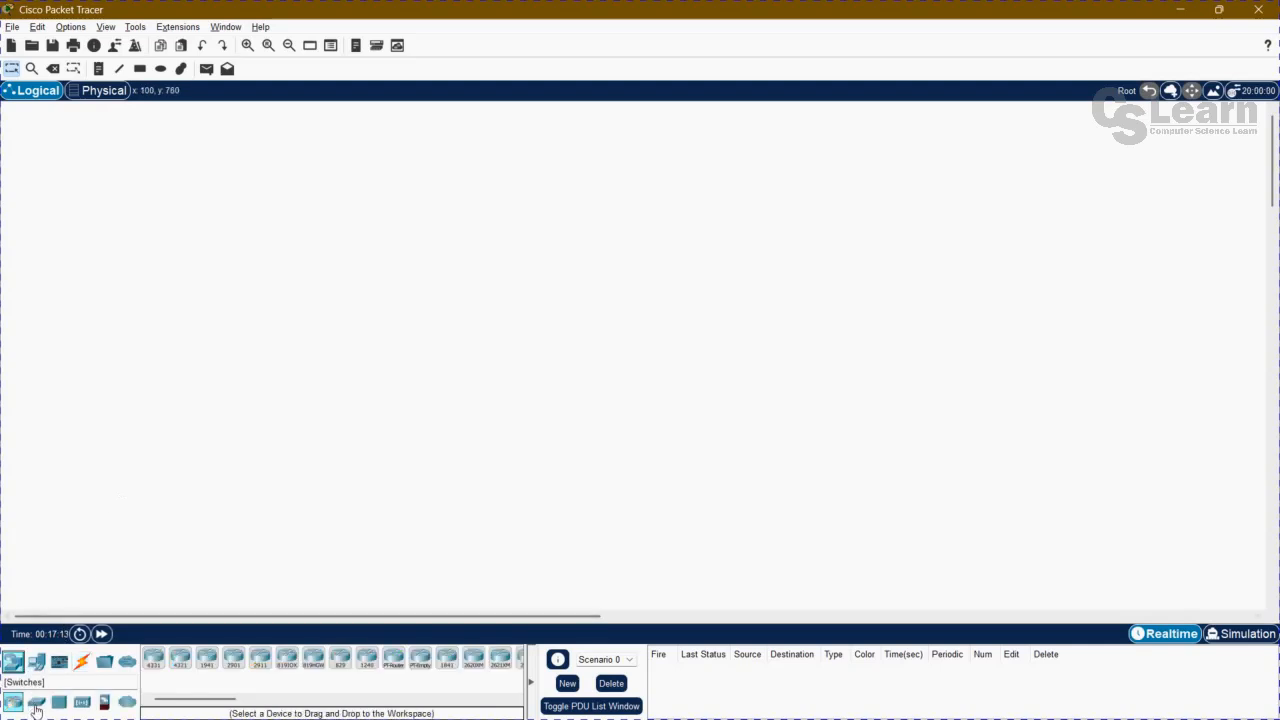
{"action": "left_click", "coordinate": [35, 705]}
{"action": "left_click_drag", "start_coordinate": [153, 658], "coordinate": [458, 250]}
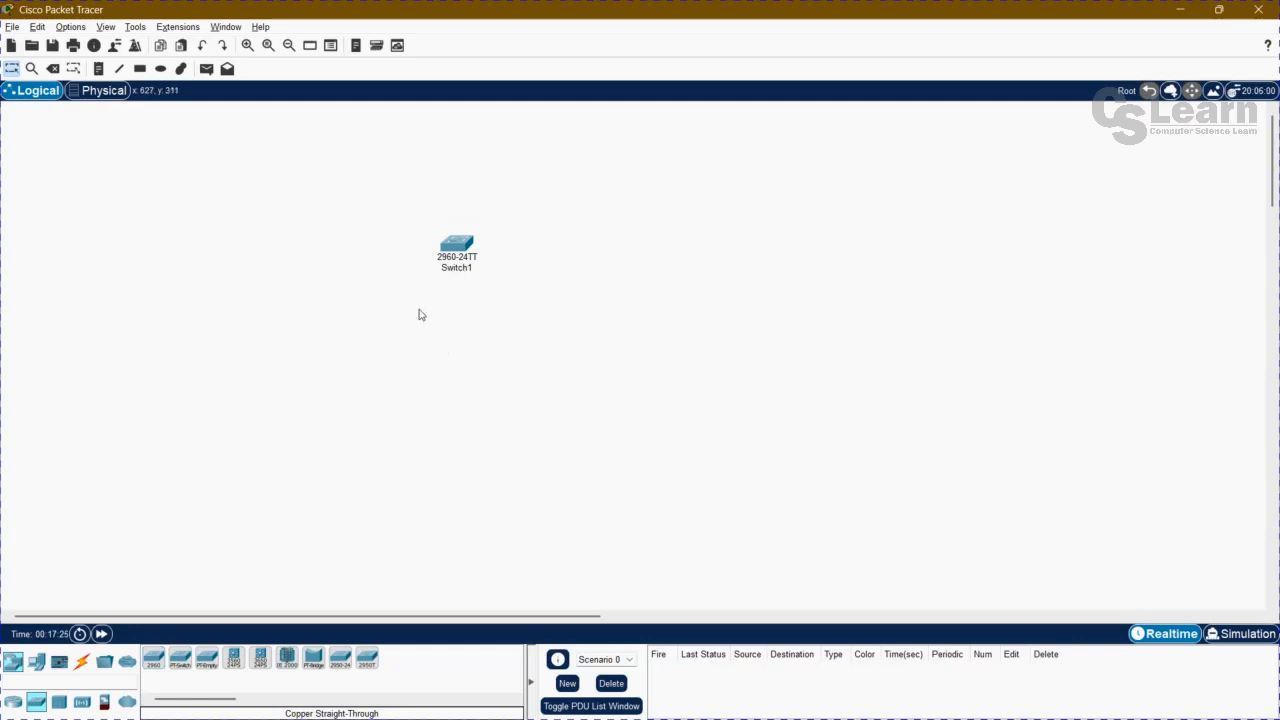
Examine the switch's port summary and look through its configuration, command-line and attributes views.
{"action": "mouse_move", "coordinate": [466, 248]}
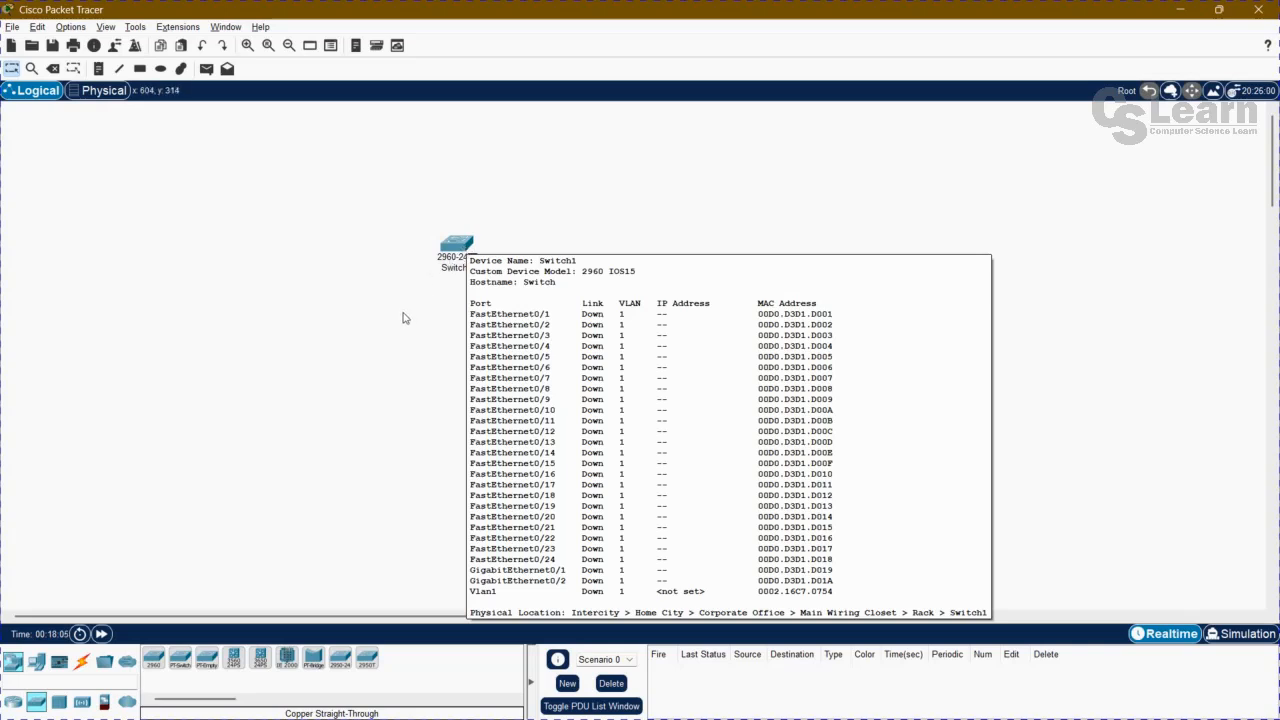
{"action": "left_click", "coordinate": [456, 250]}
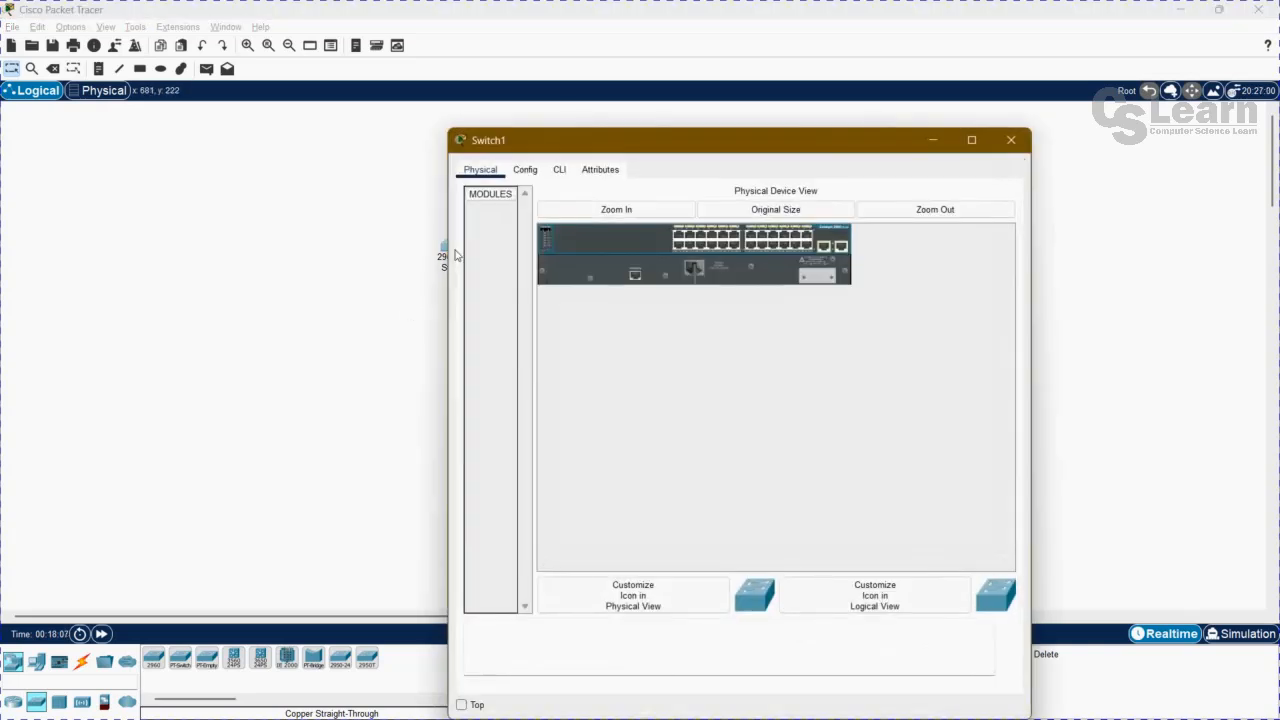
{"action": "left_click", "coordinate": [526, 170]}
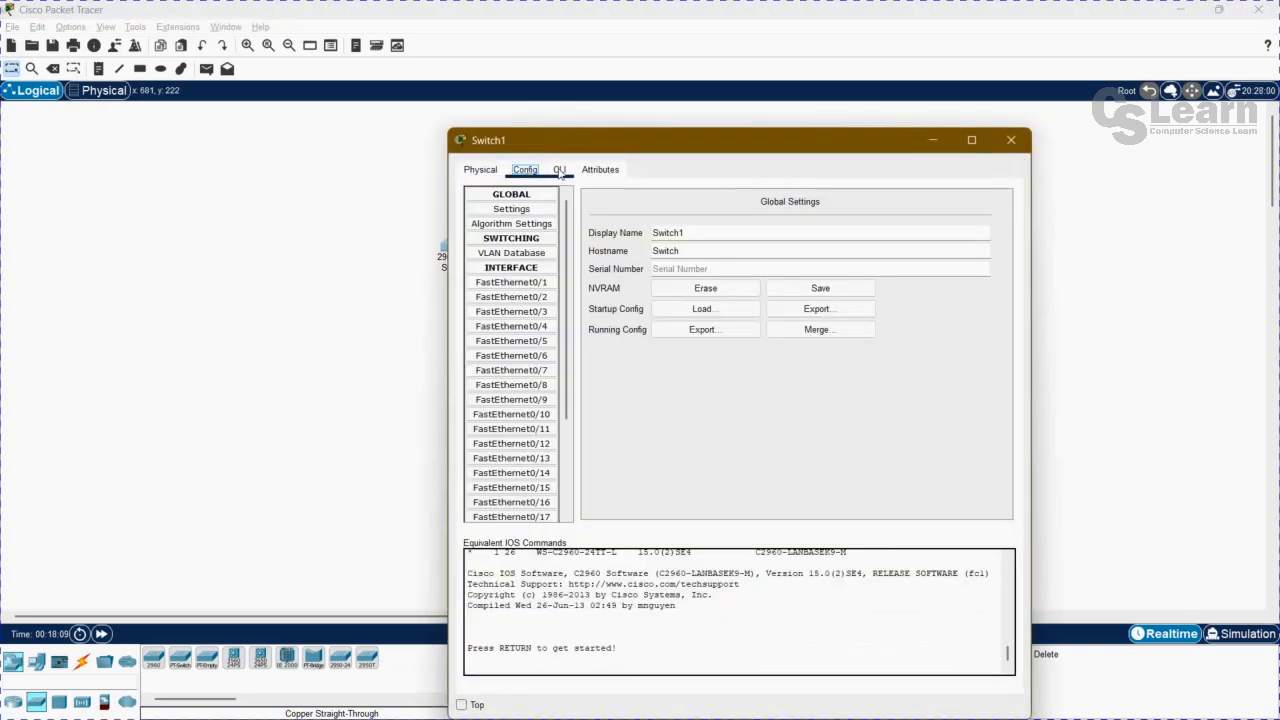
{"action": "left_click", "coordinate": [559, 170]}
{"action": "left_click", "coordinate": [600, 170]}
{"action": "left_click", "coordinate": [559, 170]}
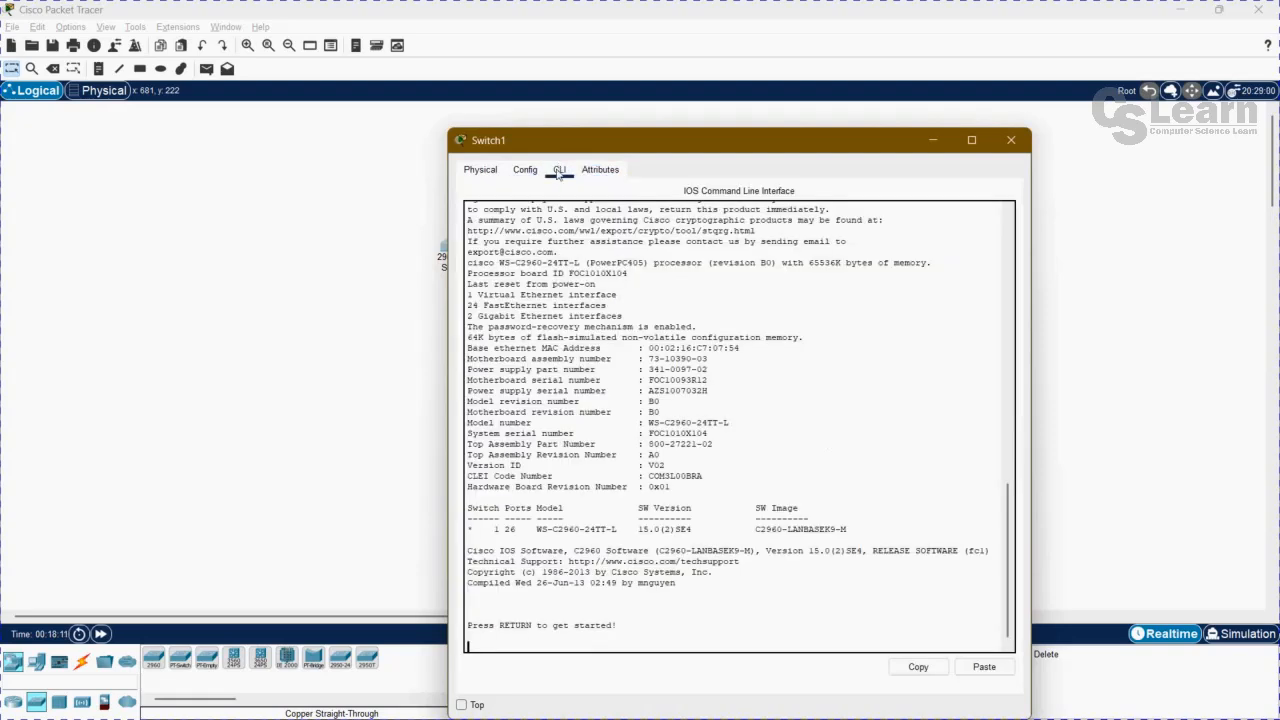
{"action": "left_click", "coordinate": [528, 172]}
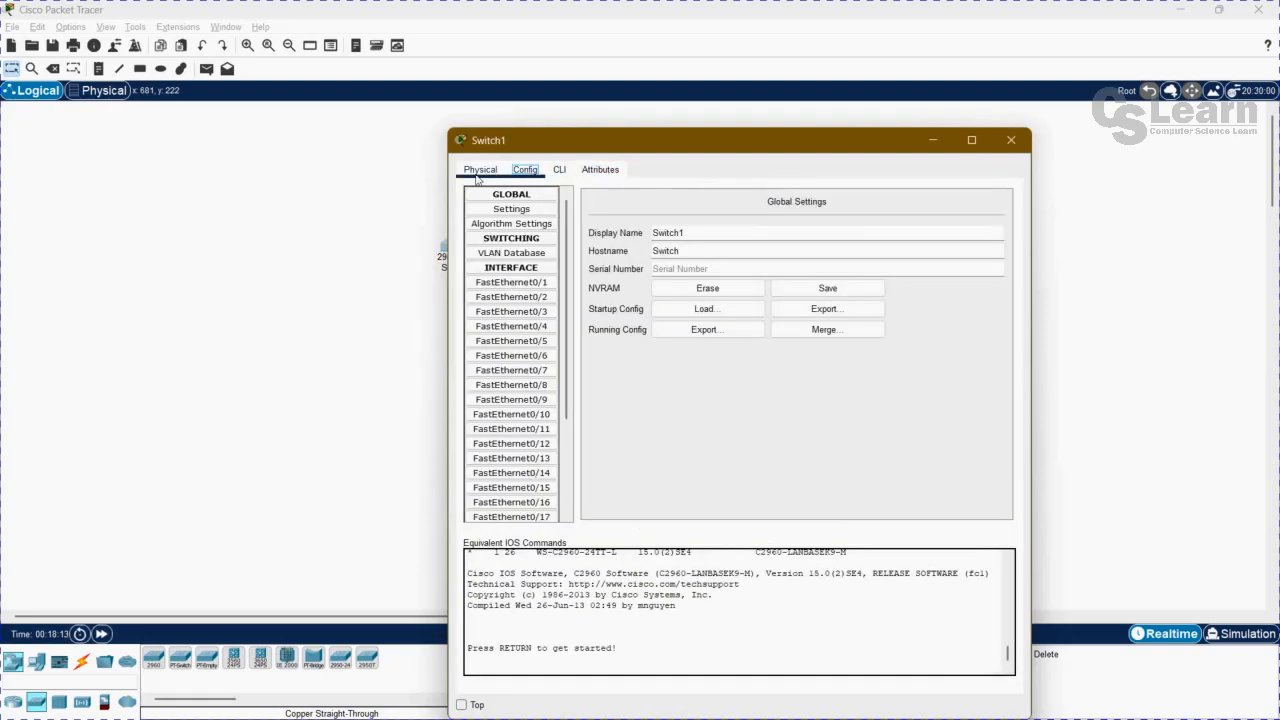
Inspect the enlarged physical view of the switch across its full width, and close the switch's window.
{"action": "left_click", "coordinate": [485, 177]}
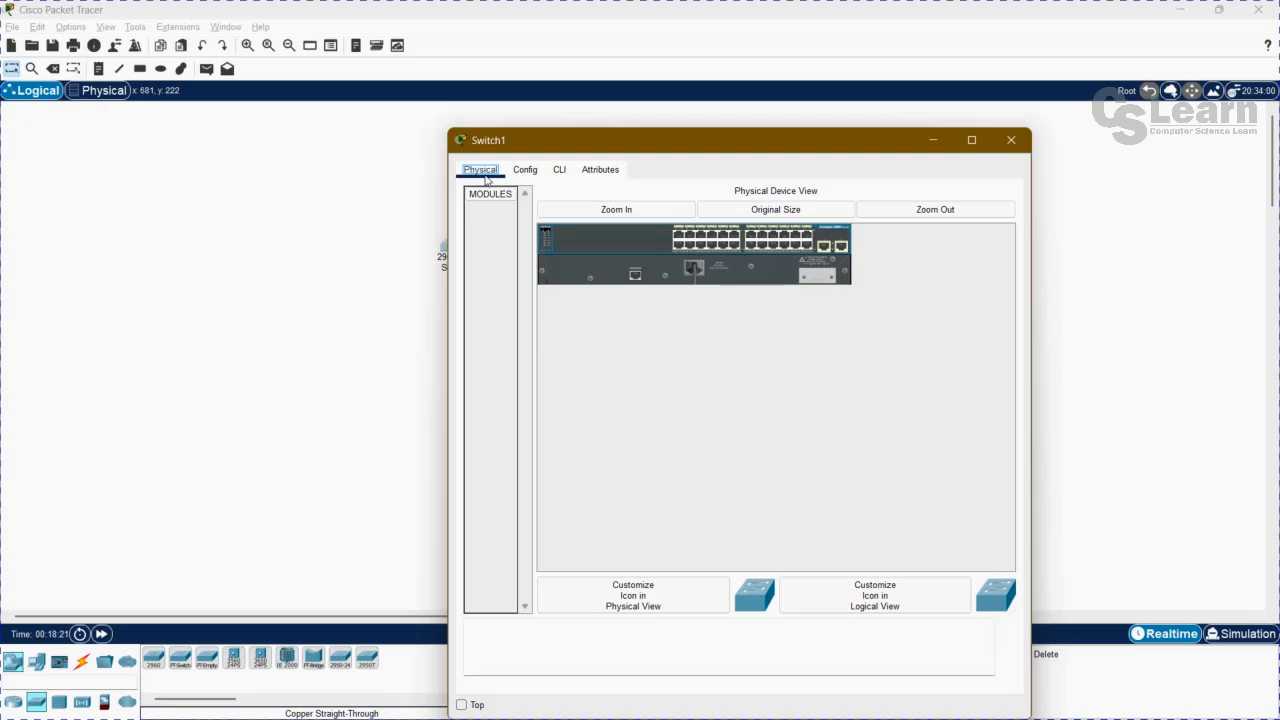
{"action": "left_click", "coordinate": [618, 215]}
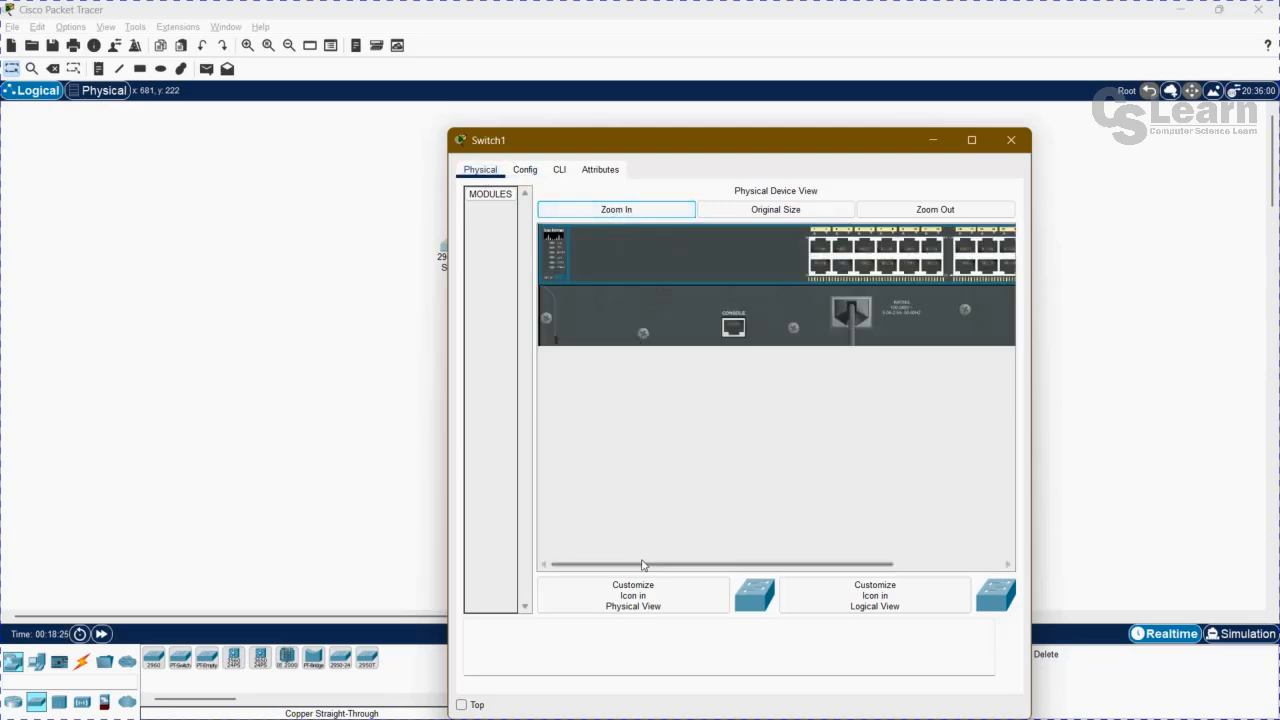
{"action": "left_click_drag", "start_coordinate": [727, 571], "coordinate": [879, 570]}
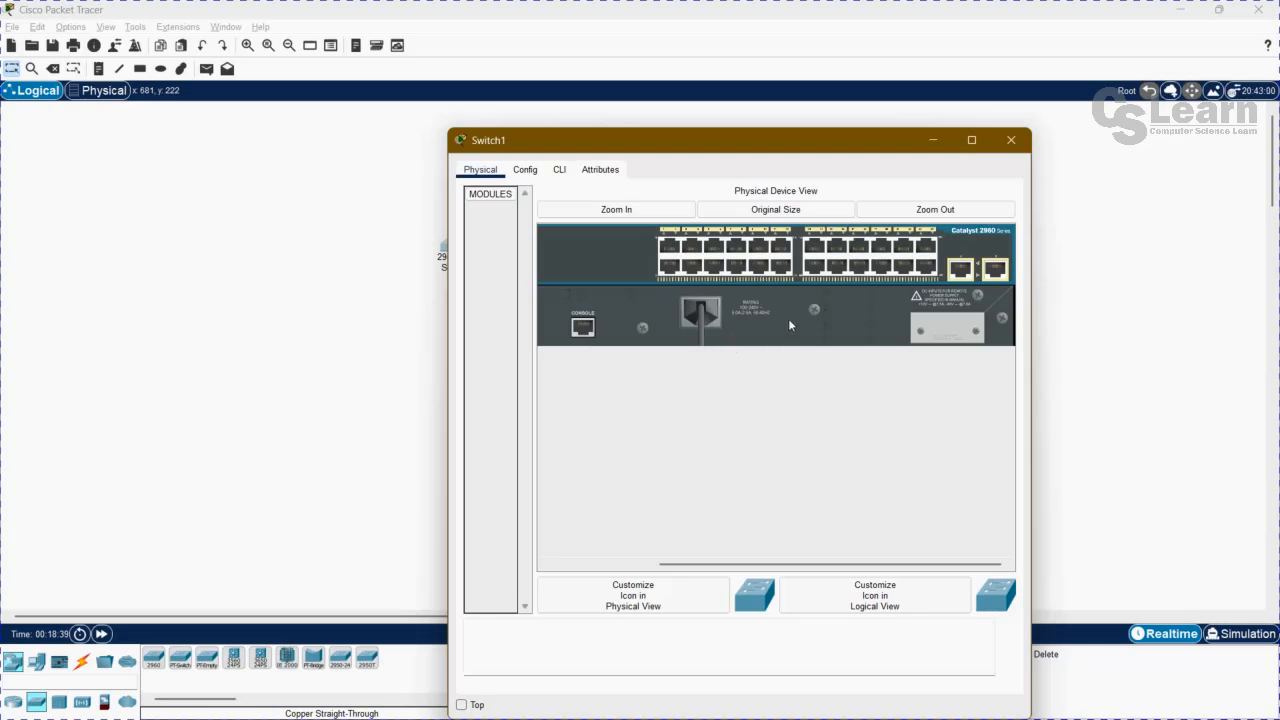
{"action": "left_click", "coordinate": [1012, 141]}
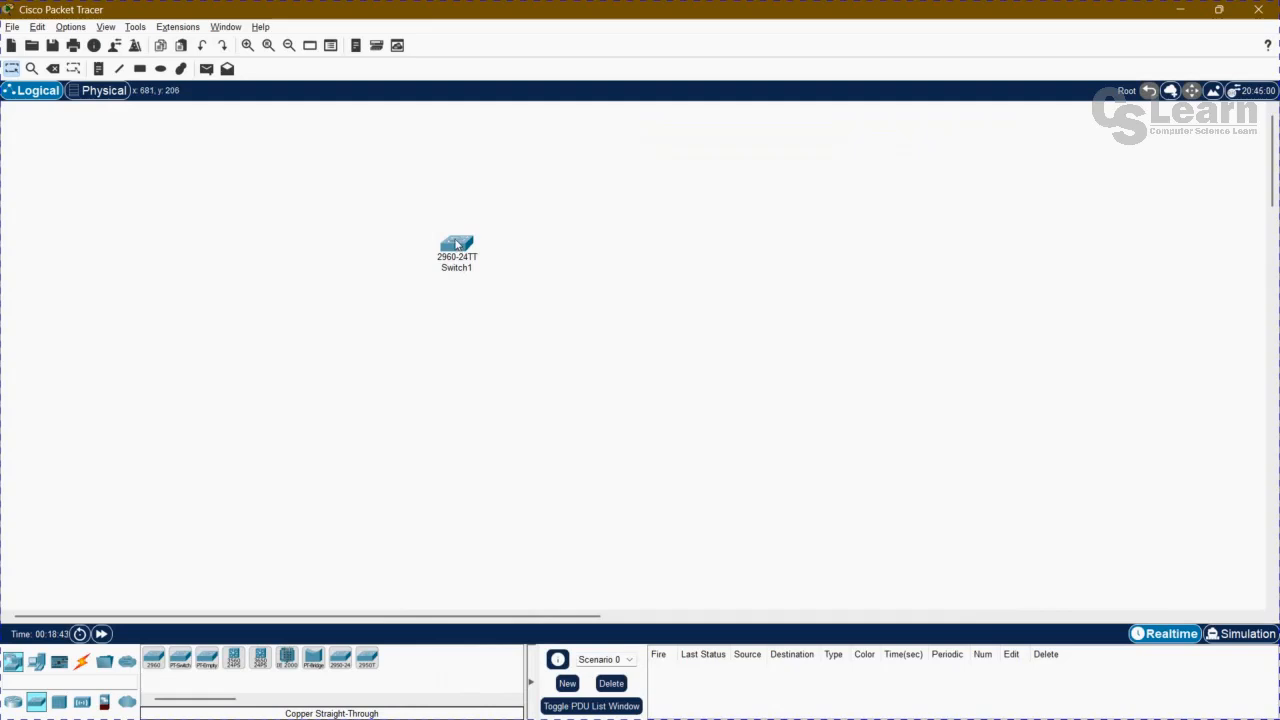
Place two PCs in the workspace, one to the lower left of the switch and one below it.
{"action": "mouse_move", "coordinate": [456, 244]}
{"action": "left_click", "coordinate": [40, 662]}
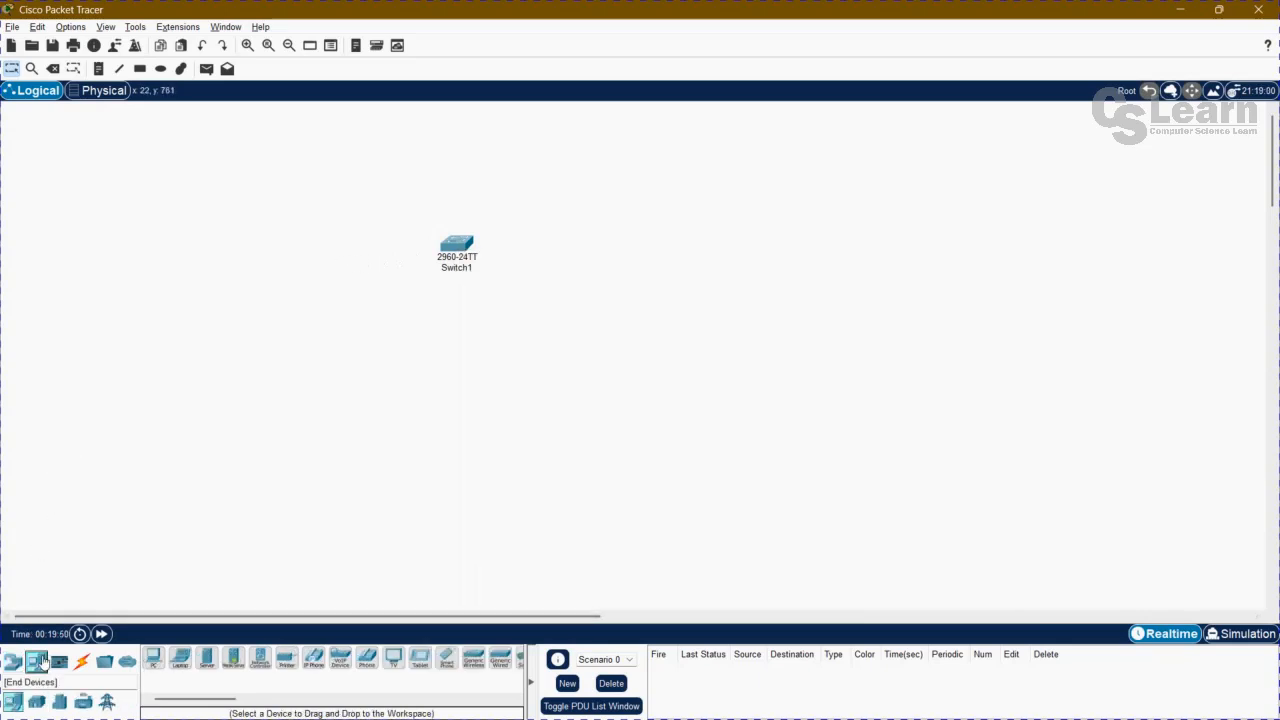
{"action": "left_click_drag", "start_coordinate": [150, 660], "coordinate": [283, 345]}
{"action": "left_click_drag", "start_coordinate": [153, 660], "coordinate": [492, 404]}
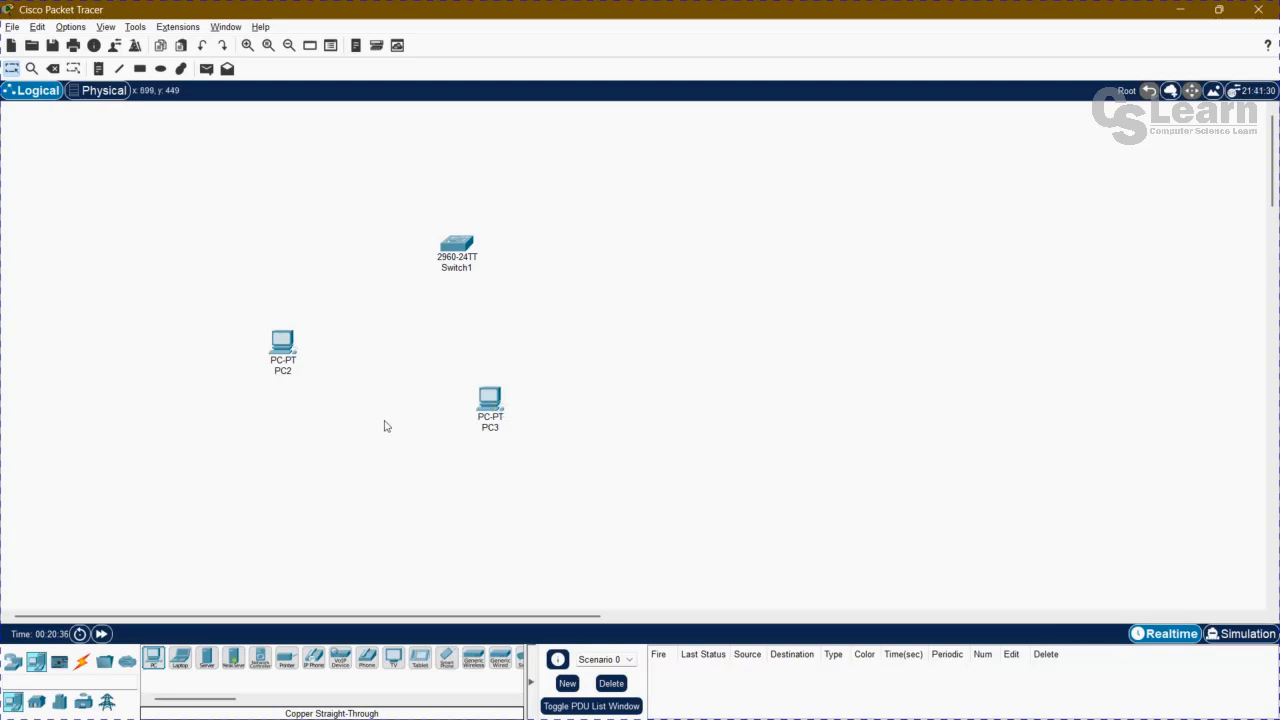
Connect the switch's FastEthernet0/1 port to PC2's FastEthernet0 port with a Copper Straight-Through cable.
{"action": "left_click", "coordinate": [79, 664]}
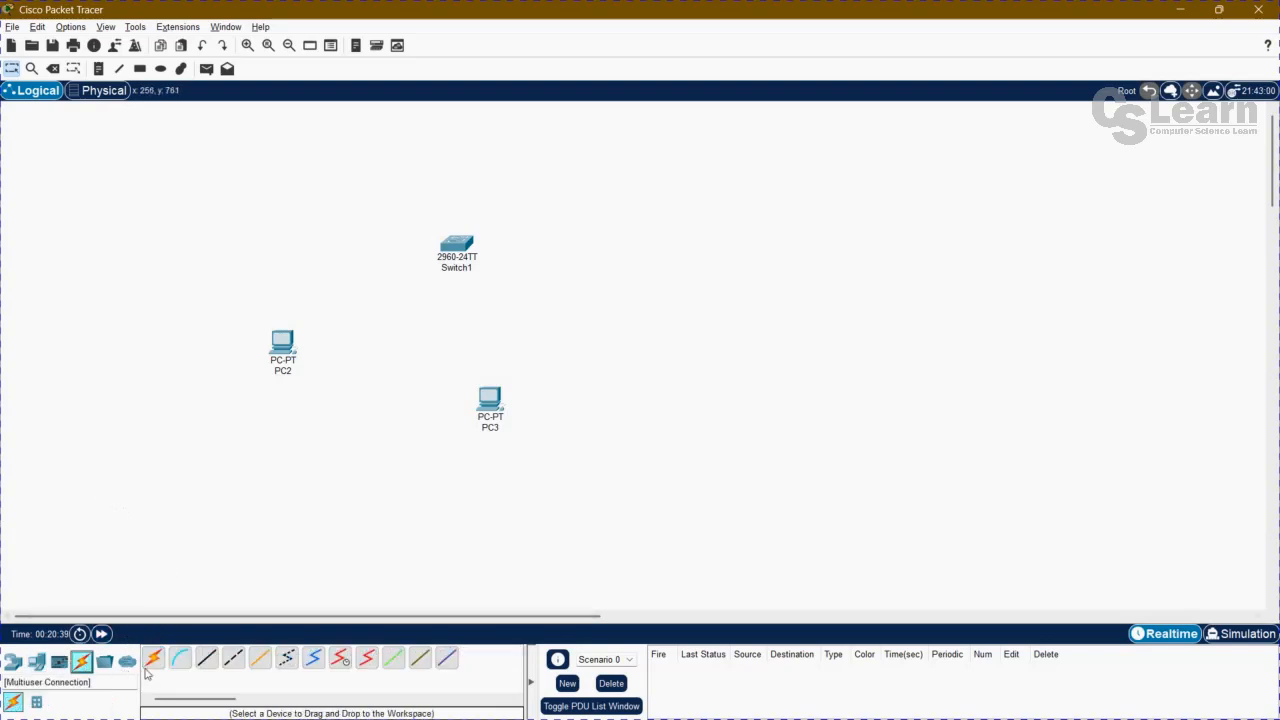
{"action": "left_click", "coordinate": [206, 659]}
{"action": "mouse_move", "coordinate": [460, 262]}
{"action": "left_click", "coordinate": [456, 253]}
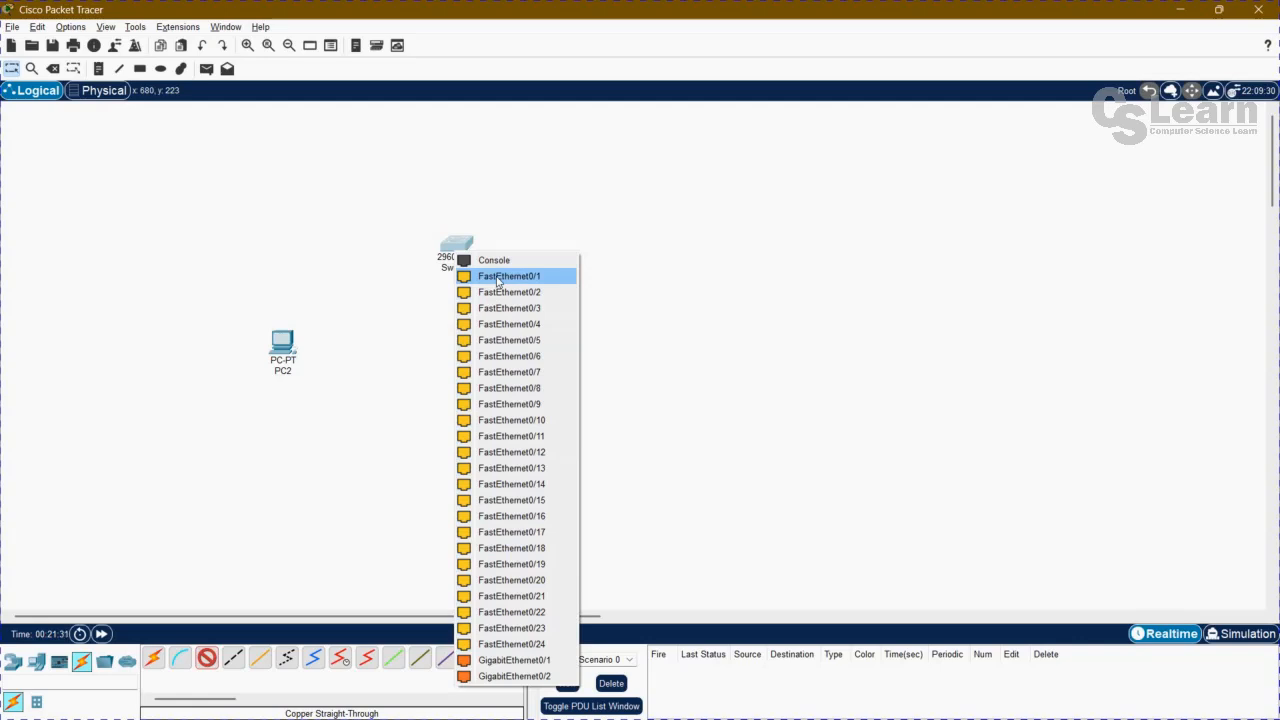
{"action": "left_click", "coordinate": [497, 277]}
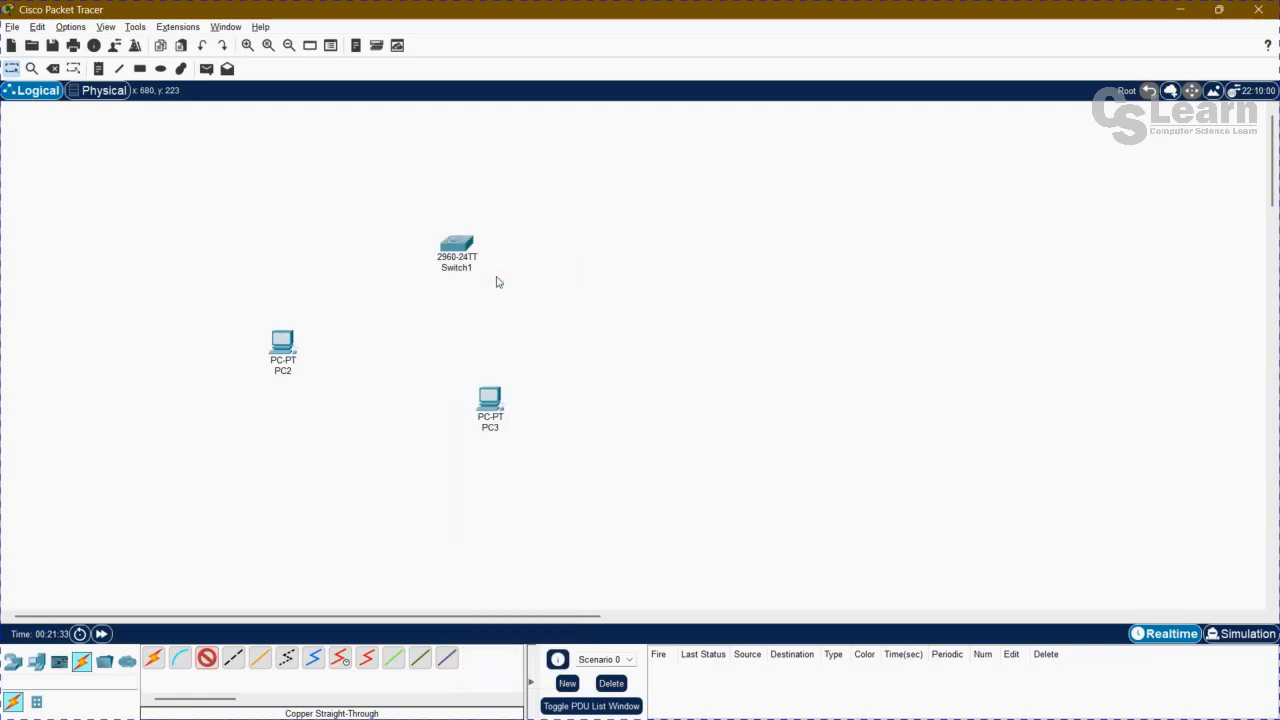
{"action": "left_click", "coordinate": [277, 343]}
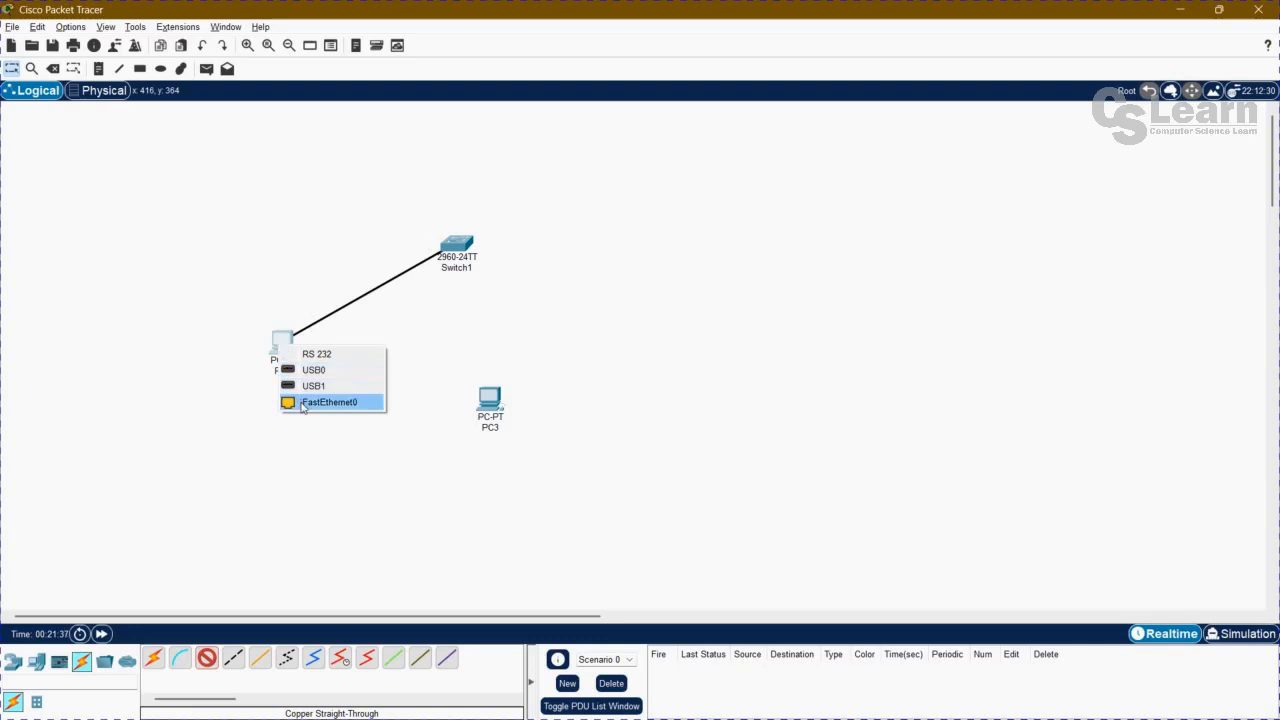
{"action": "left_click", "coordinate": [304, 402]}
Open PC2 and inspect the network port on the lower part of its enlarged physical view.
{"action": "left_click", "coordinate": [284, 342]}
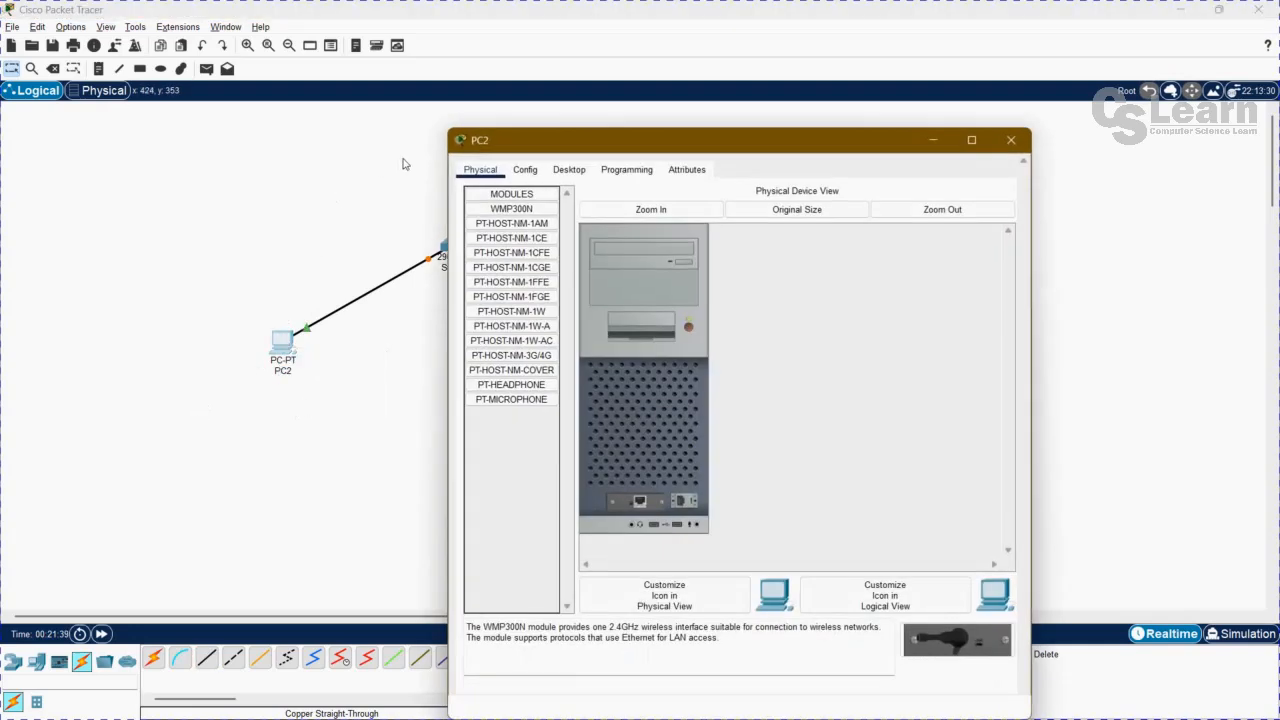
{"action": "left_click", "coordinate": [524, 170]}
{"action": "left_click", "coordinate": [480, 170]}
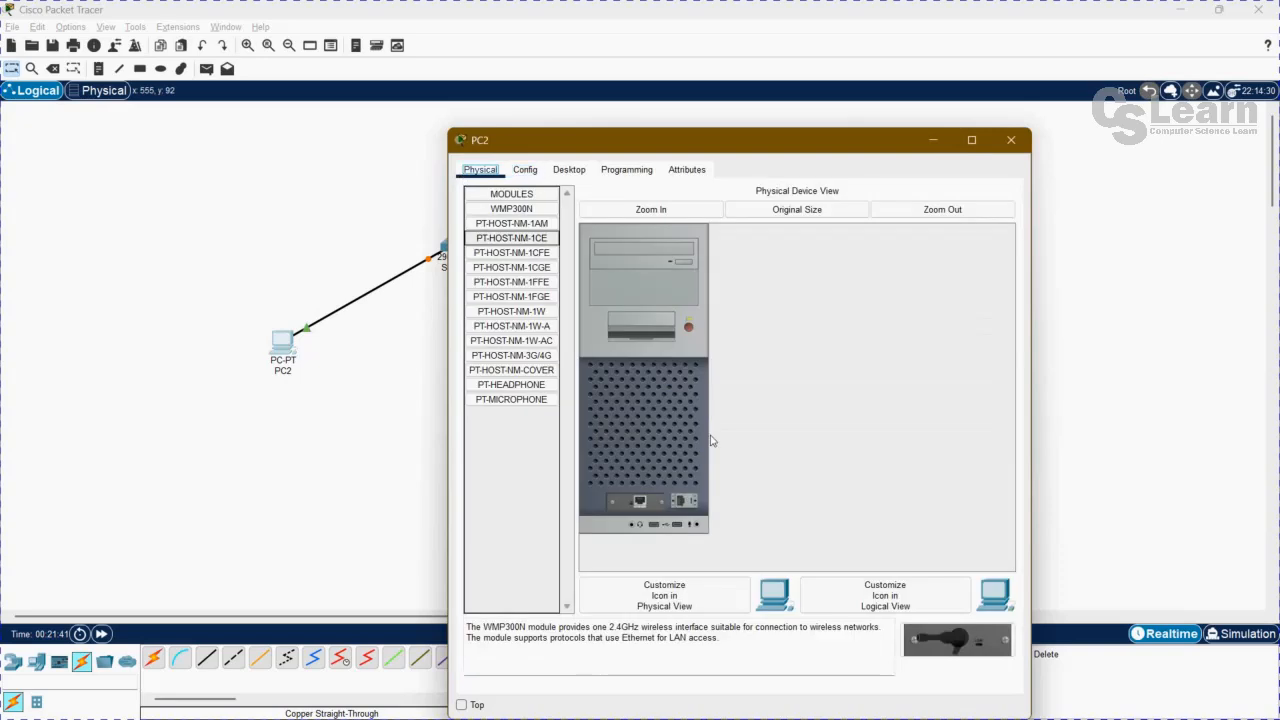
{"action": "left_click", "coordinate": [666, 210]}
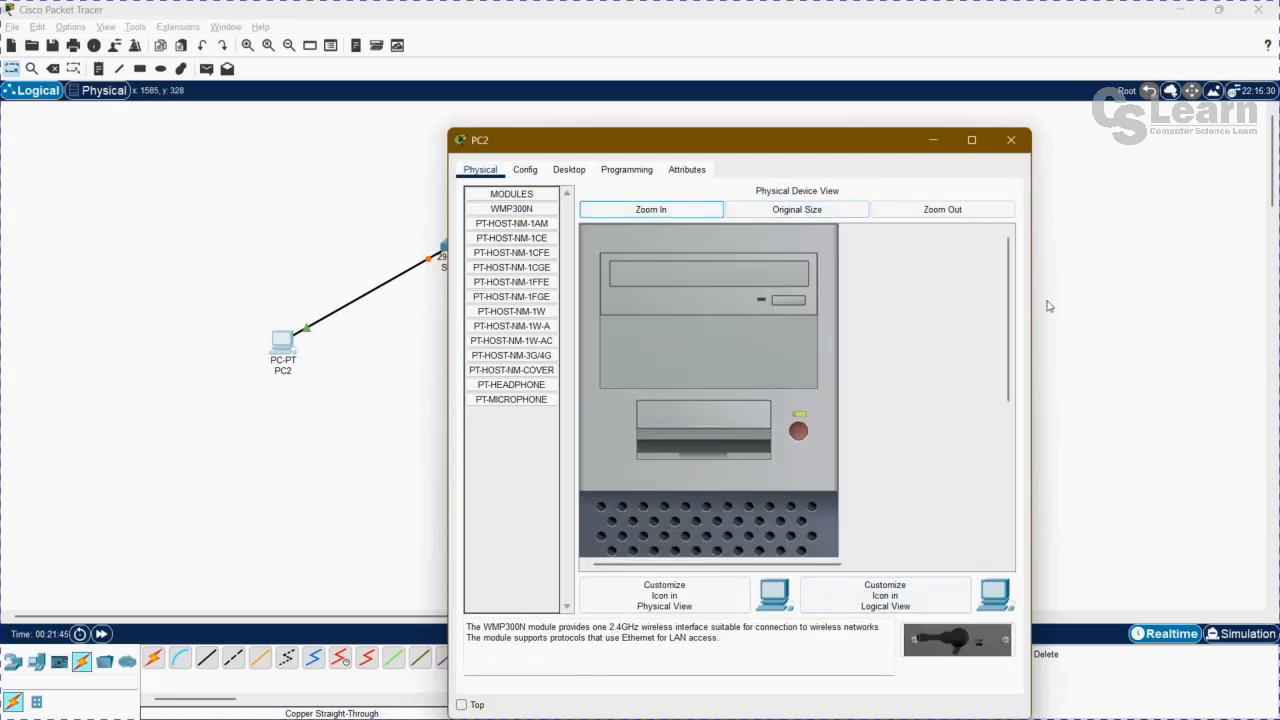
{"action": "left_click_drag", "start_coordinate": [1009, 349], "coordinate": [1010, 490]}
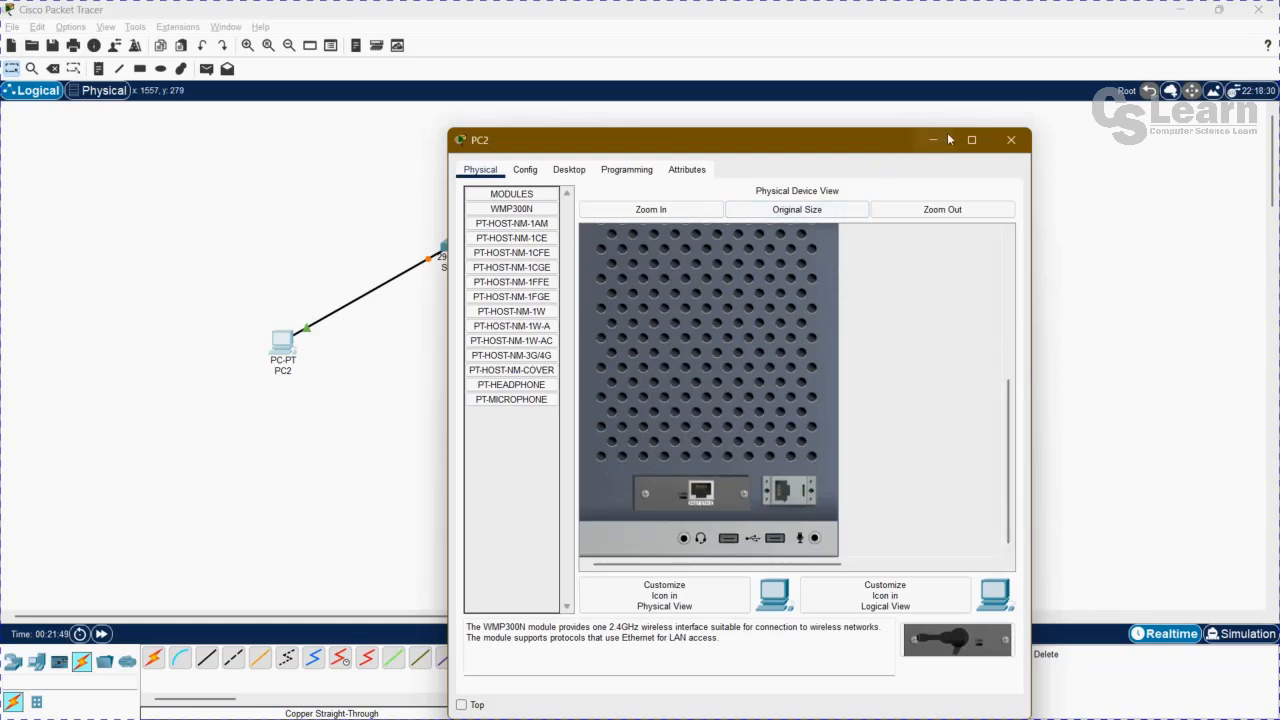
Close PC2's window and connect the switch's FastEthernet0/2 port to PC3's FastEthernet0 port with a Copper Straight-Through cable.
{"action": "left_click", "coordinate": [1011, 140]}
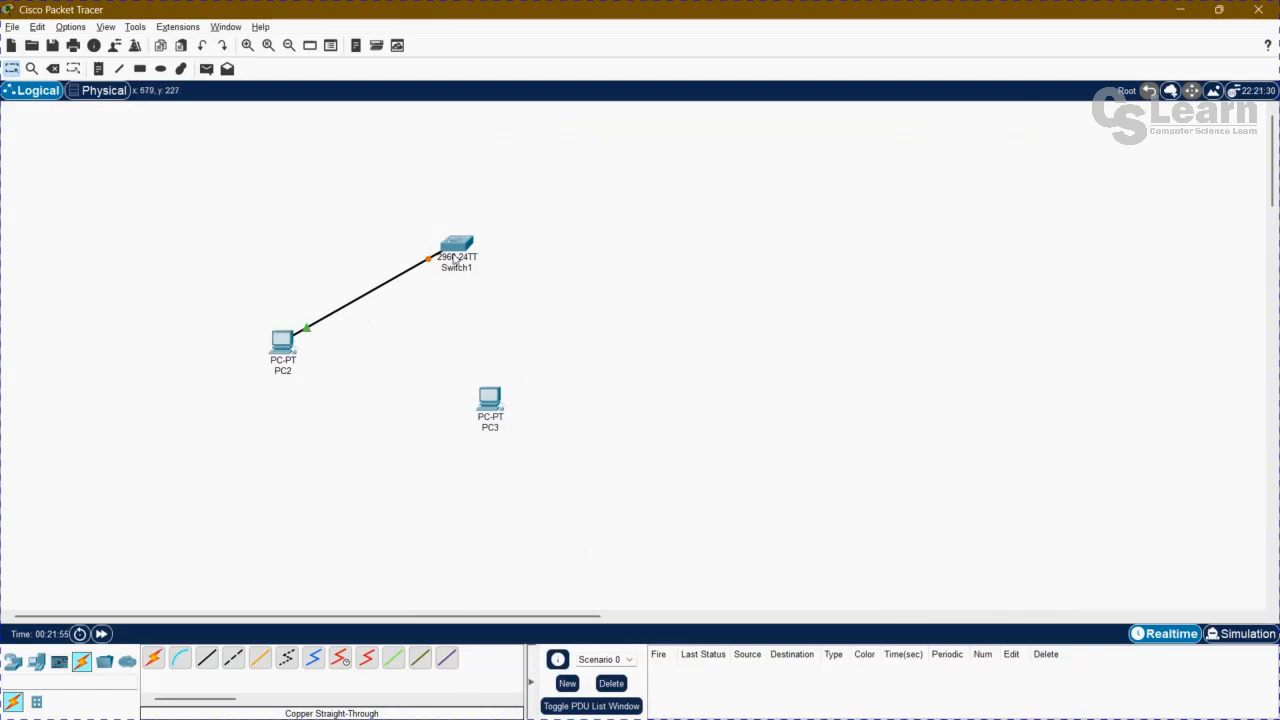
{"action": "mouse_move", "coordinate": [452, 263]}
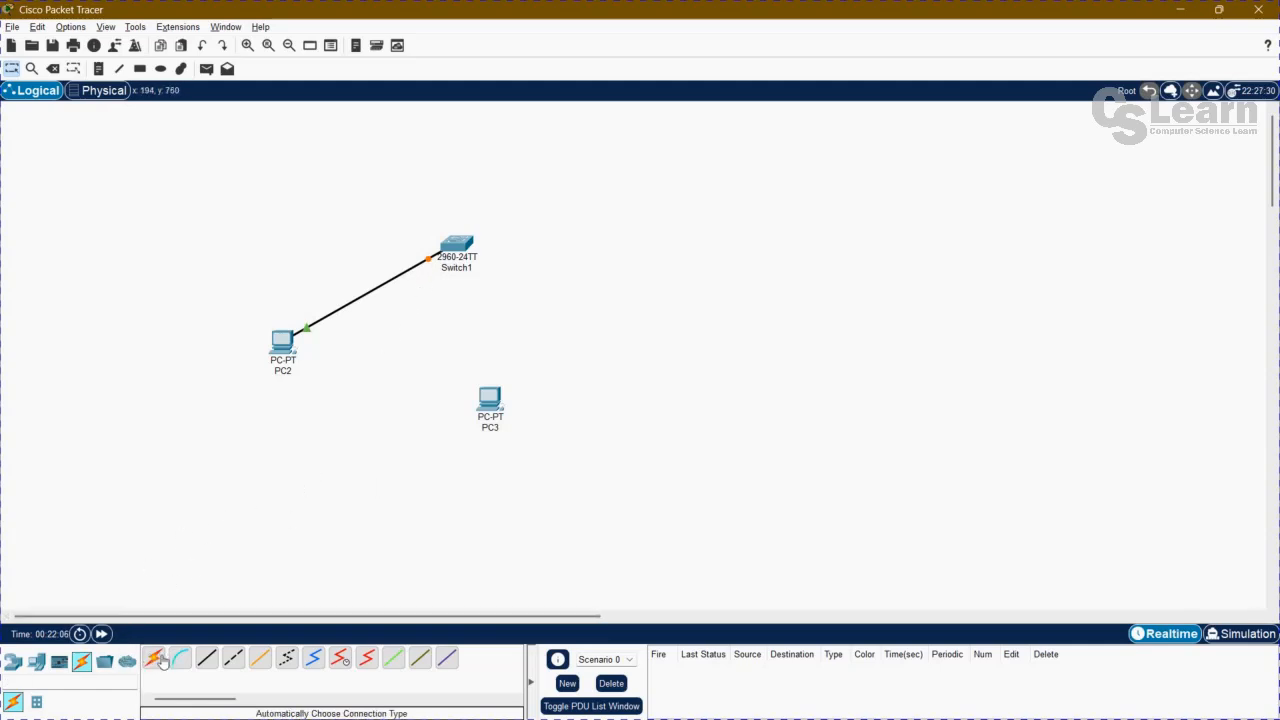
{"action": "left_click", "coordinate": [206, 657]}
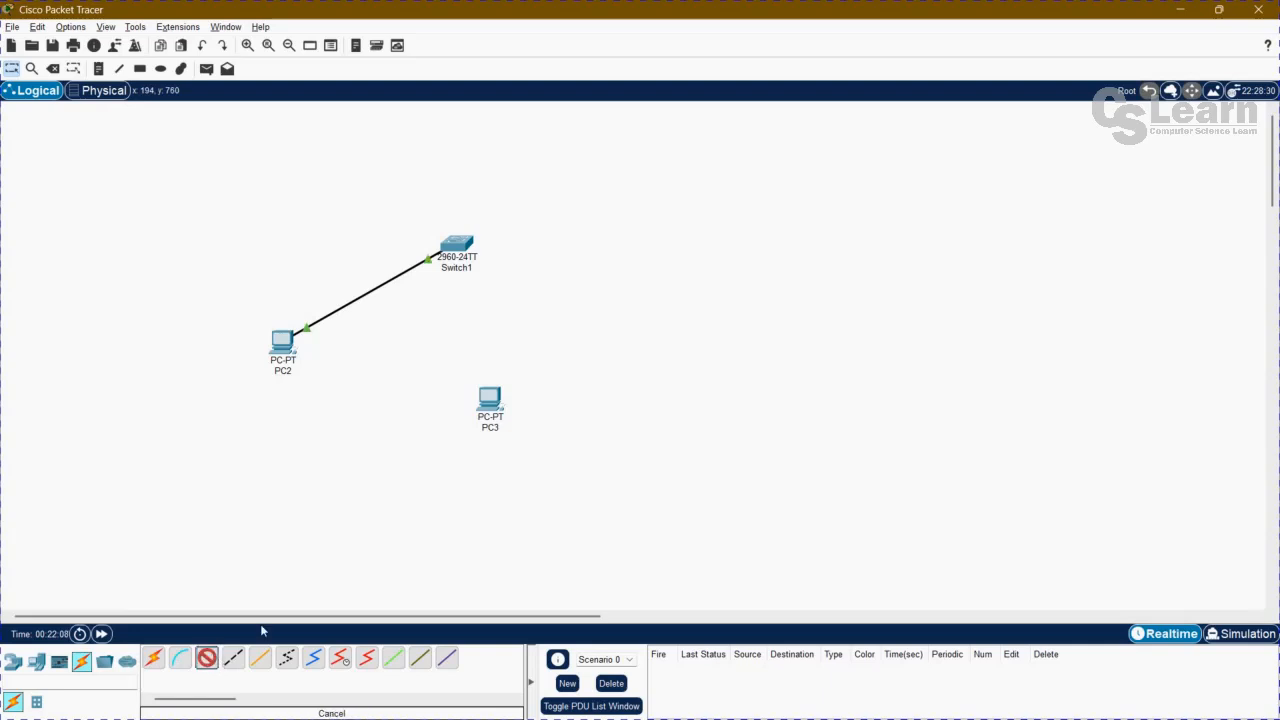
{"action": "left_click", "coordinate": [458, 250]}
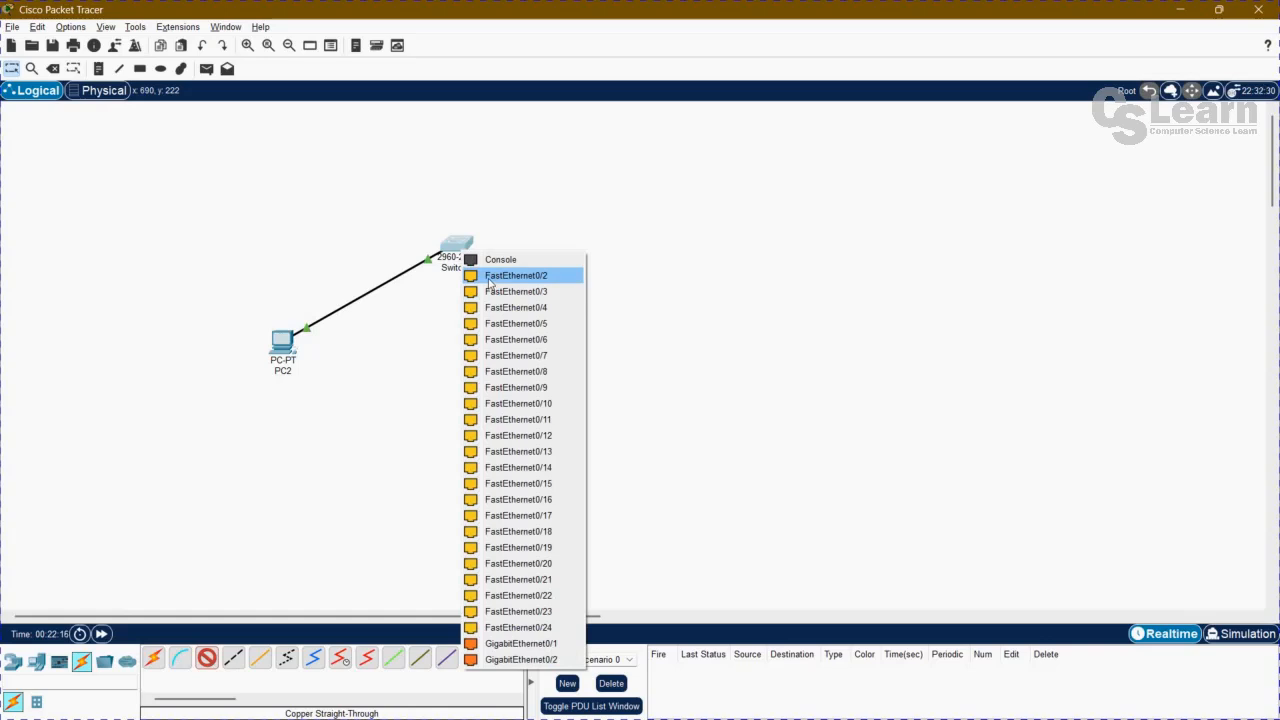
{"action": "left_click", "coordinate": [489, 276]}
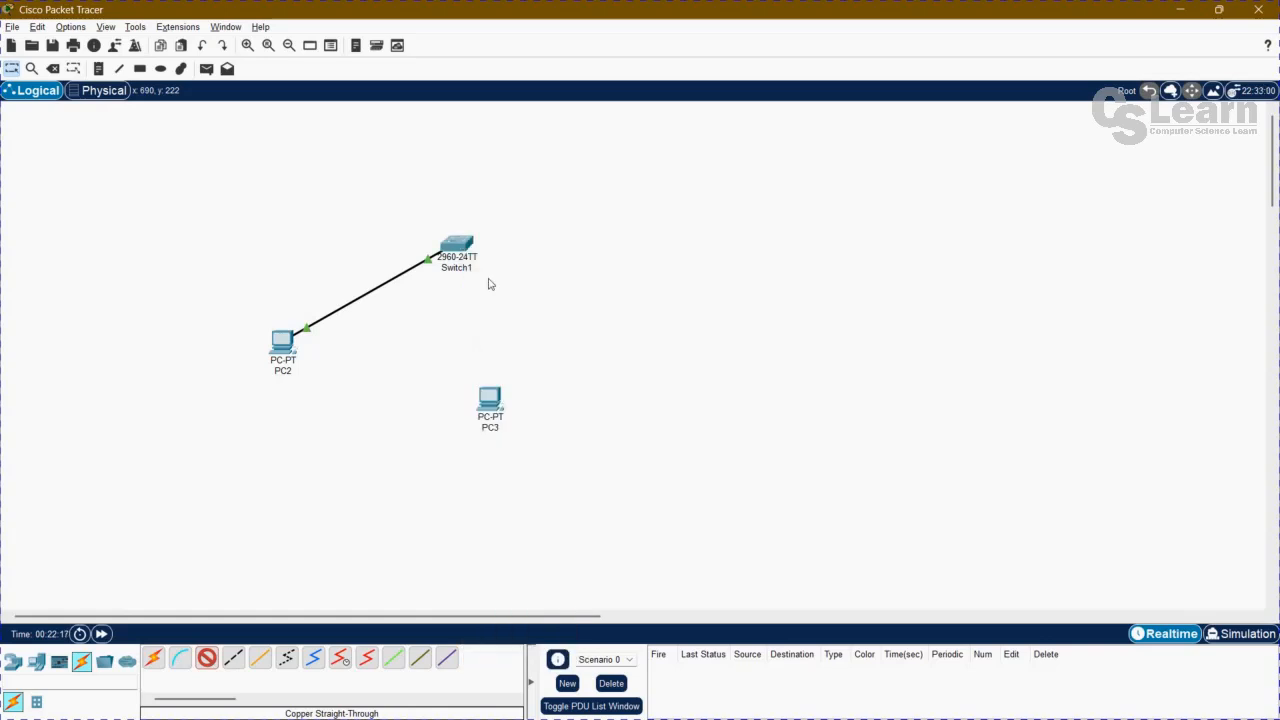
{"action": "left_click", "coordinate": [490, 400]}
{"action": "left_click", "coordinate": [530, 459]}
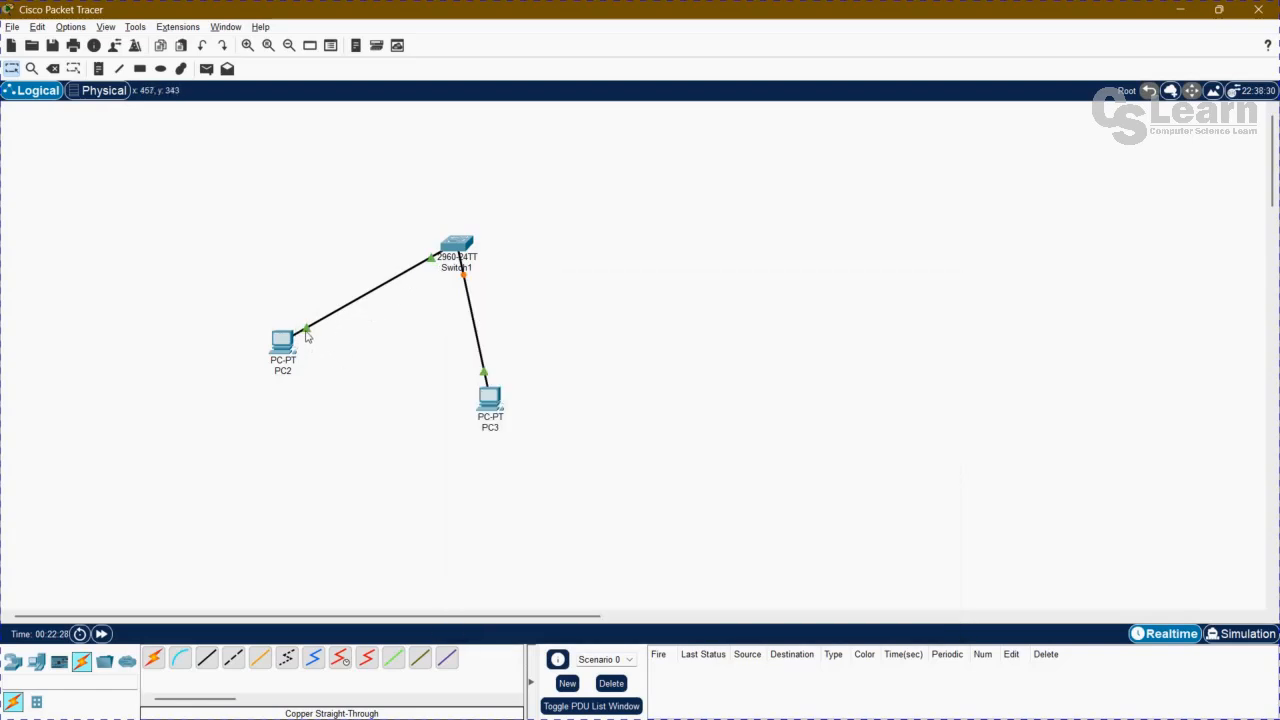
Open the configuration of PC2's FastEthernet0 interface.
{"action": "mouse_move", "coordinate": [306, 333]}
{"action": "mouse_move", "coordinate": [441, 252]}
{"action": "left_click", "coordinate": [282, 342]}
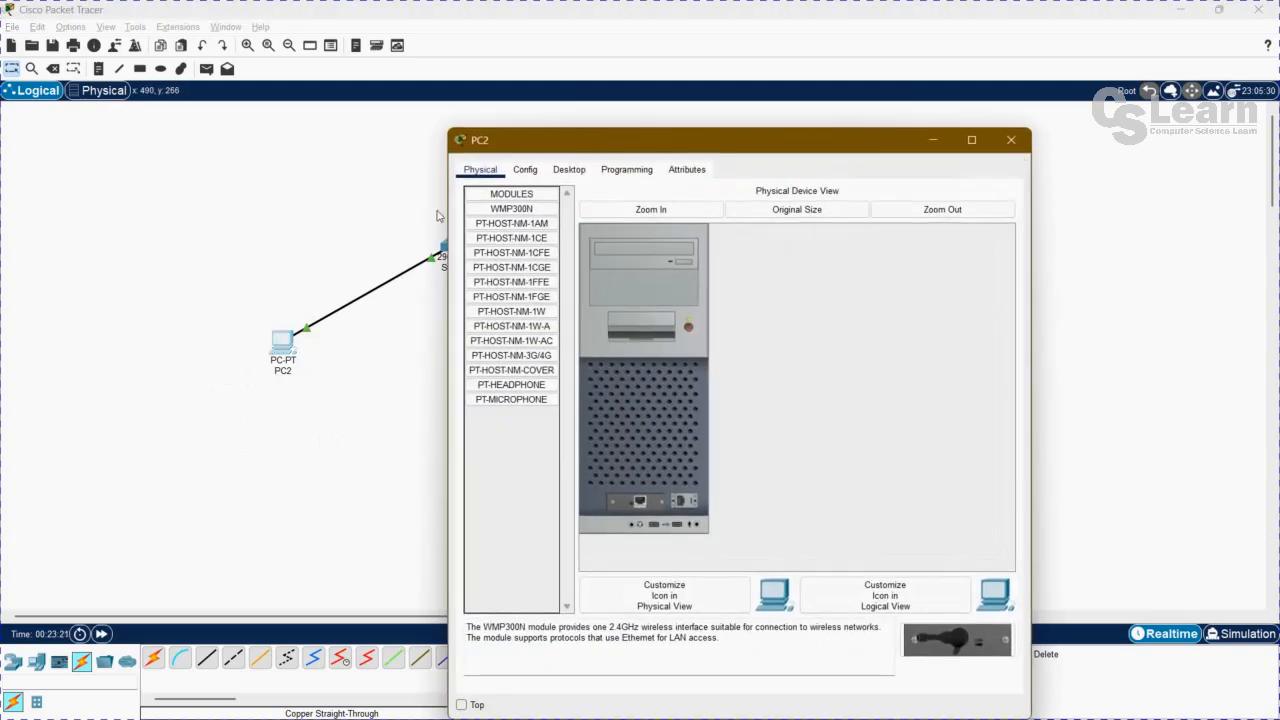
{"action": "left_click", "coordinate": [526, 171]}
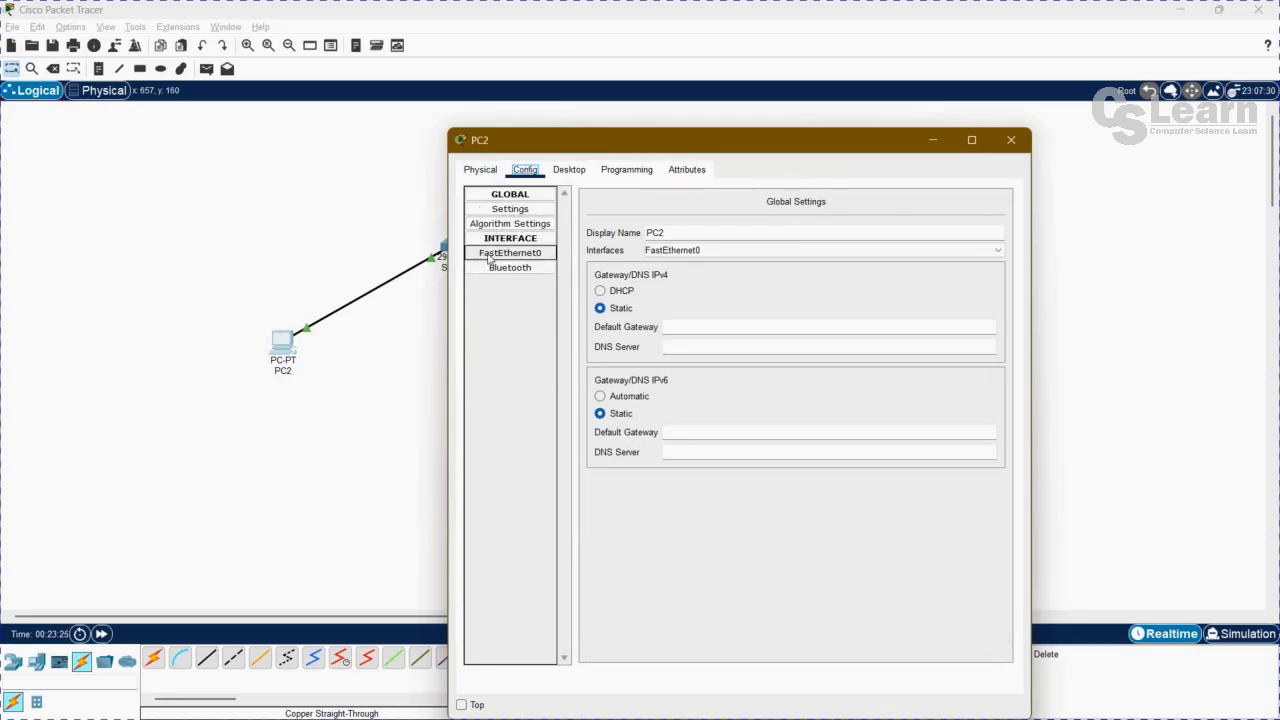
{"action": "left_click", "coordinate": [489, 257]}
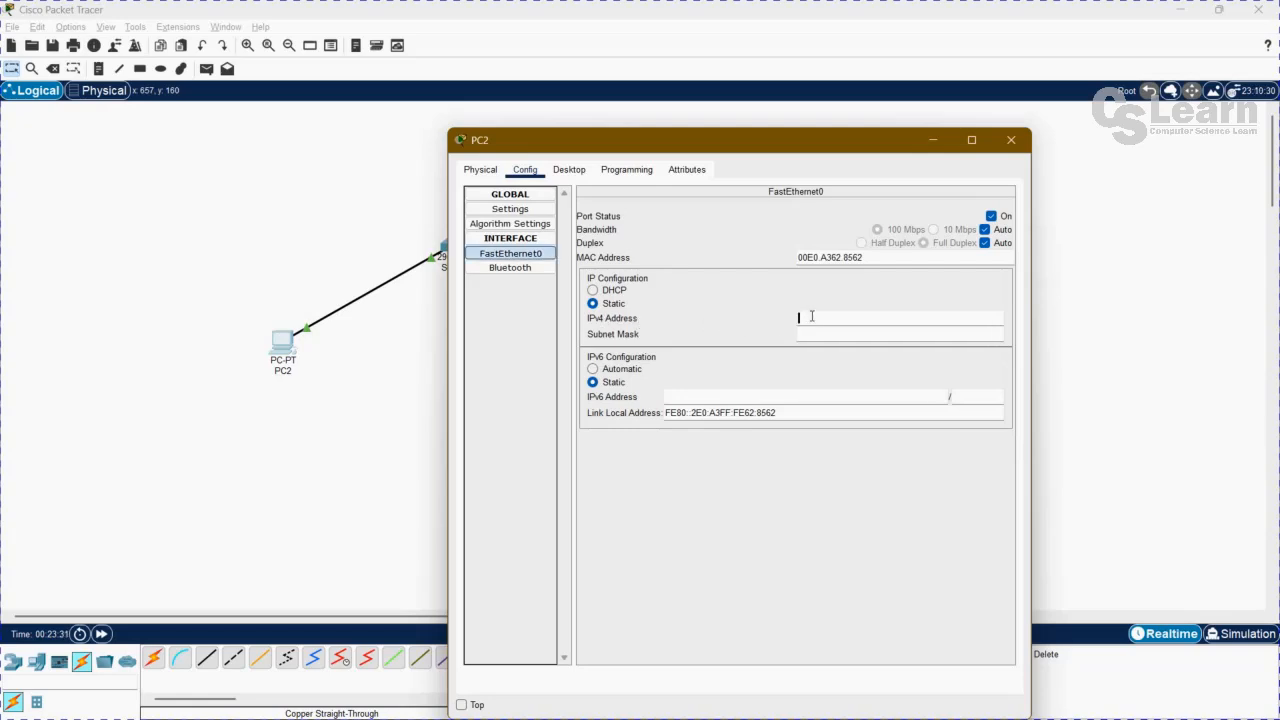
{"action": "type", "text": "192.168.1"}
{"action": "key", "text": "Return"}
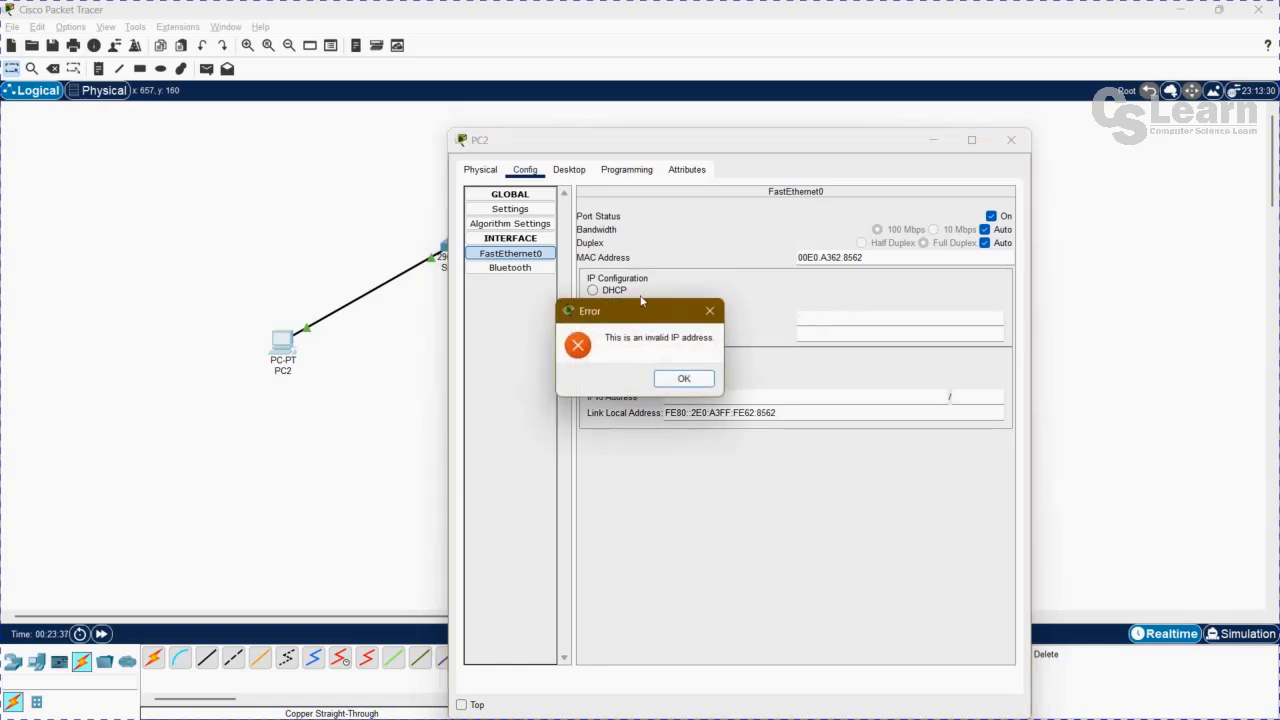
{"action": "left_click", "coordinate": [683, 383]}
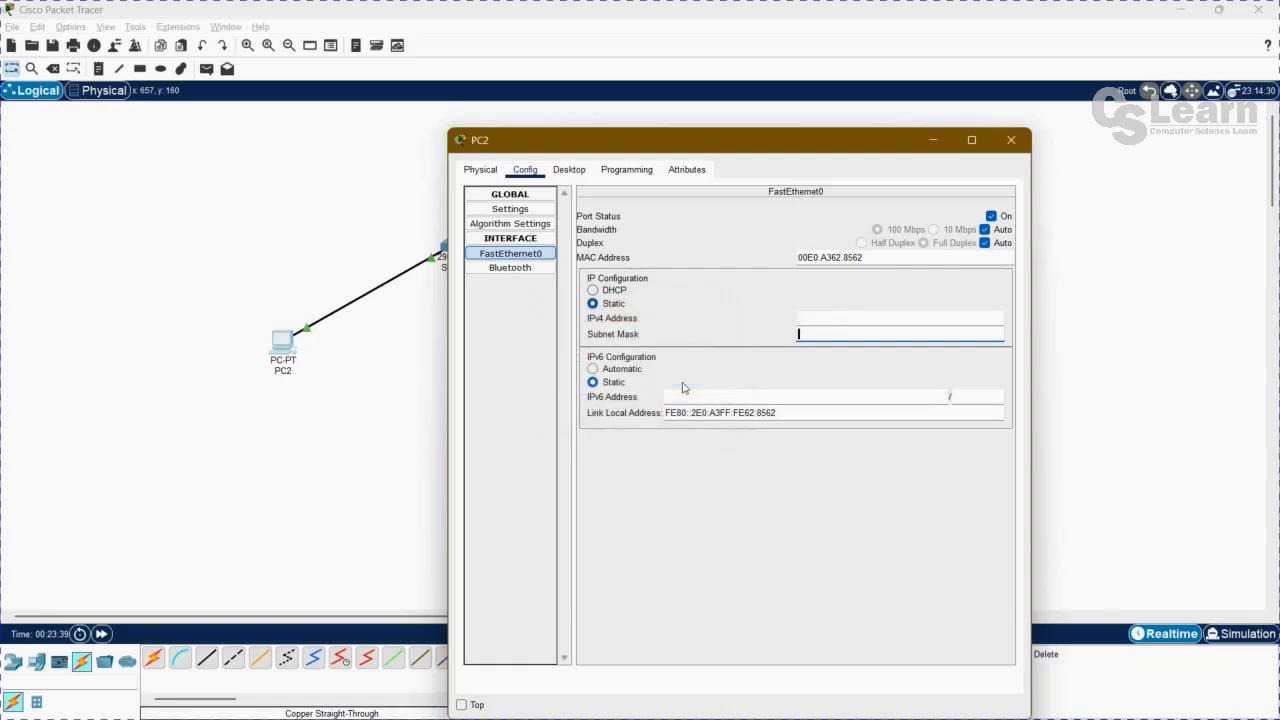
Set PC2's FastEthernet0 IPv4 address to 192.168.1.1 with subnet mask 255.255.255.0, and close PC2's window.
{"action": "left_click", "coordinate": [834, 318]}
{"action": "type", "text": "192"}
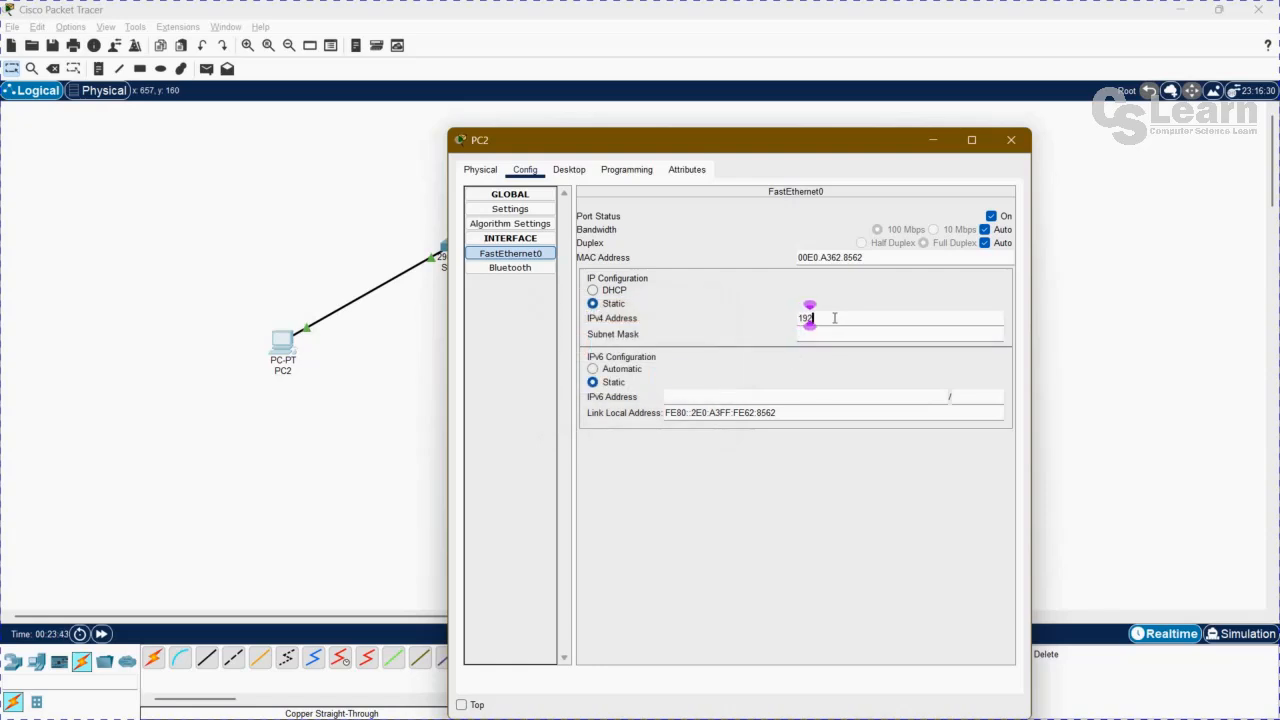
{"action": "type", "text": ".168.1.1"}
{"action": "key", "text": "Tab"}
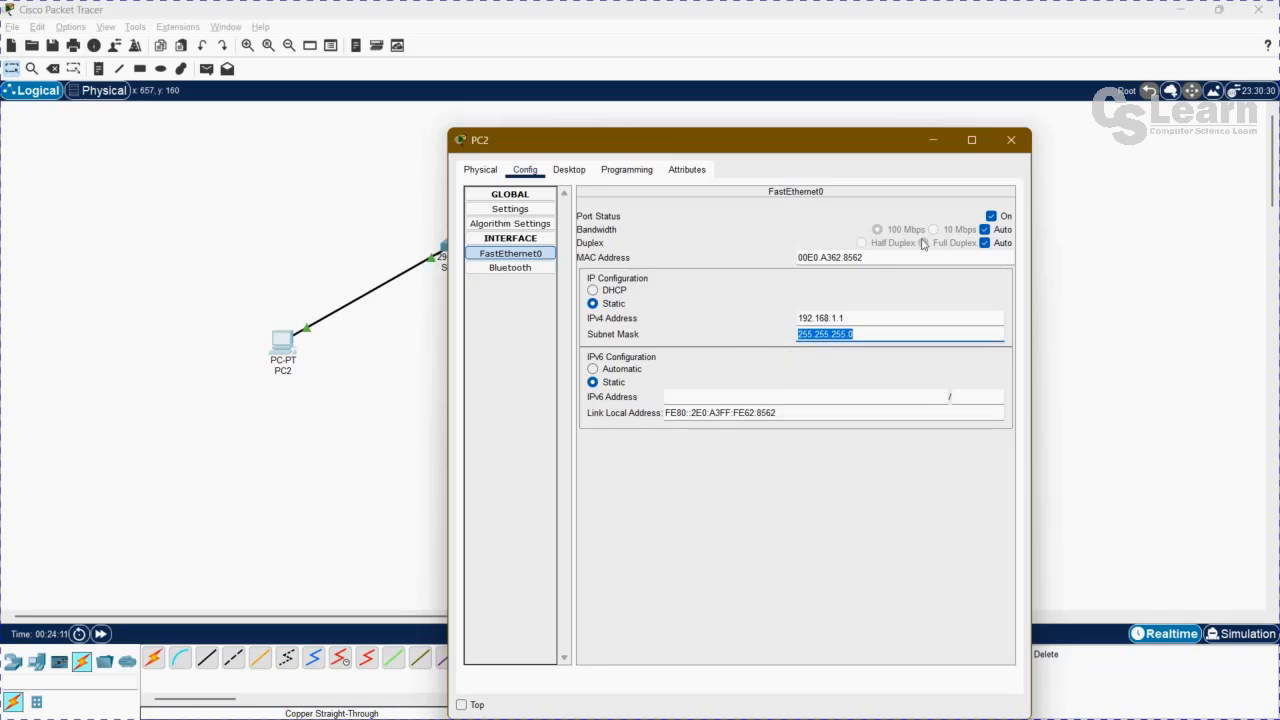
{"action": "left_click", "coordinate": [1011, 140]}
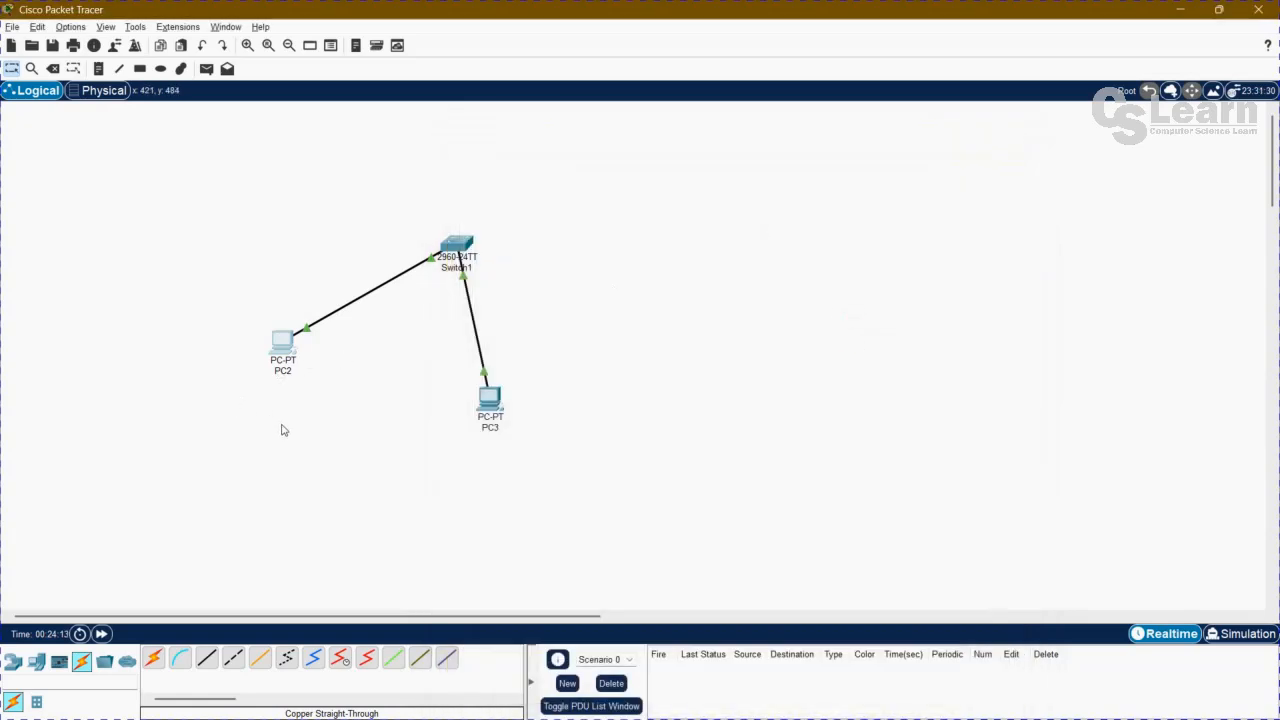
Set PC3's FastEthernet0 IPv4 address to 192.168.1.2 with subnet mask 255.255.255.0, and move PC3 up roughly level with PC2 in the workspace.
{"action": "left_click", "coordinate": [493, 402]}
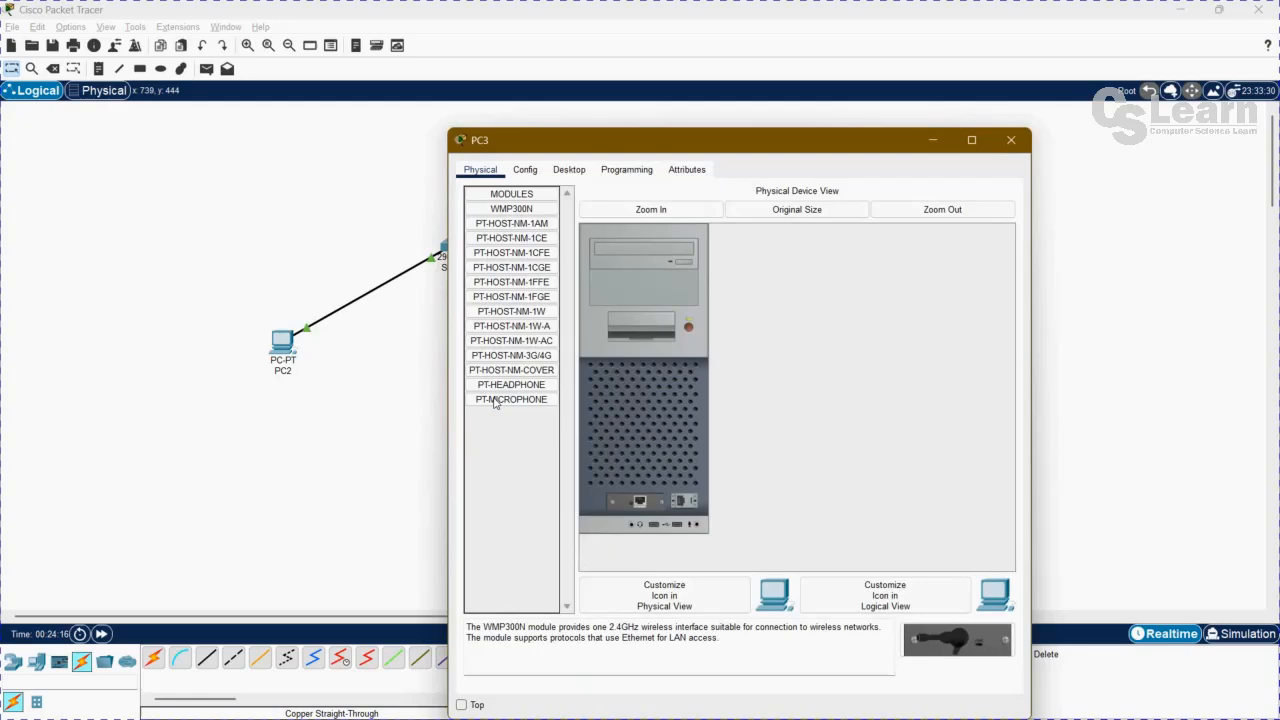
{"action": "left_click", "coordinate": [525, 172]}
{"action": "left_click", "coordinate": [507, 254]}
{"action": "left_click", "coordinate": [504, 257]}
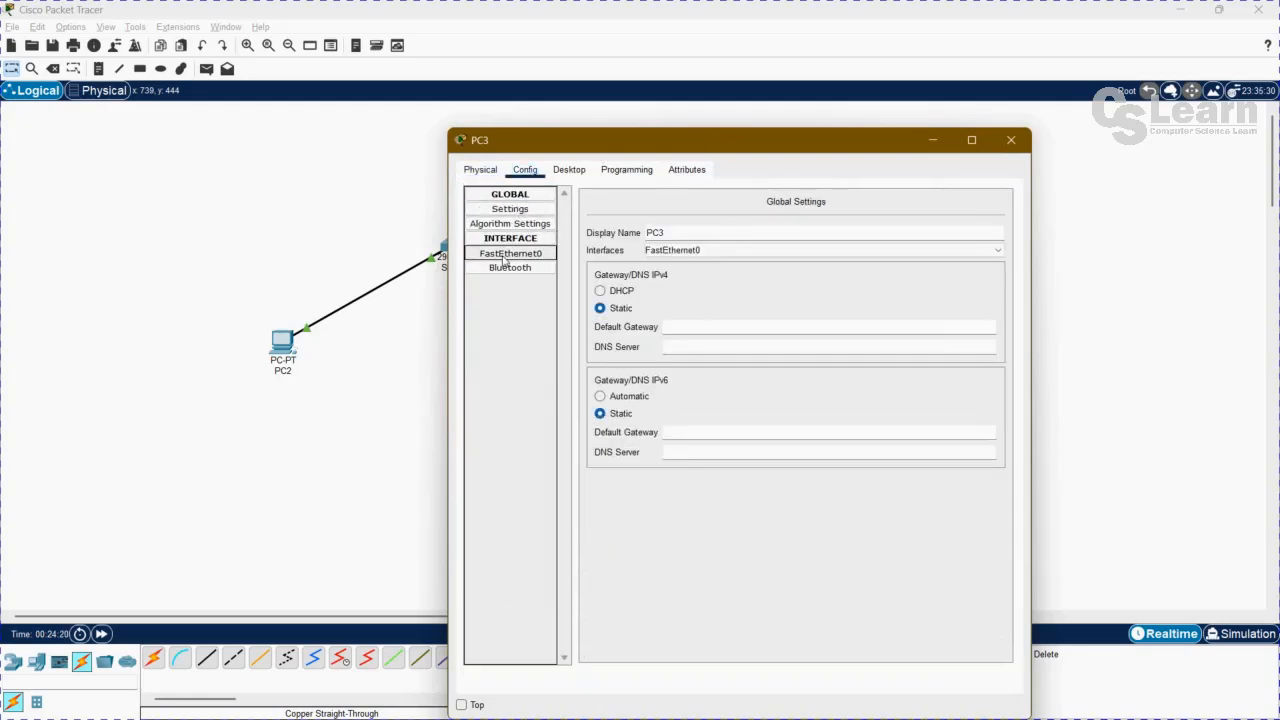
{"action": "left_click", "coordinate": [814, 322]}
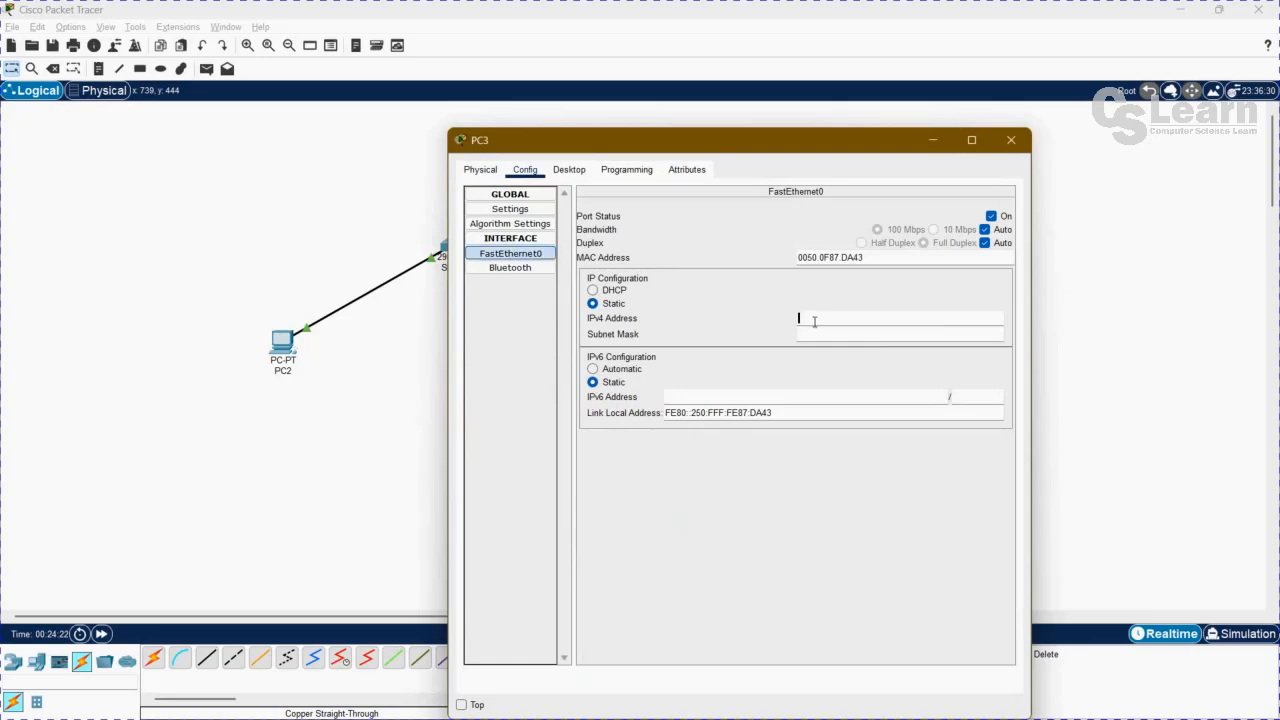
{"action": "type", "text": "192.168.1.2"}
{"action": "key", "text": "Tab"}
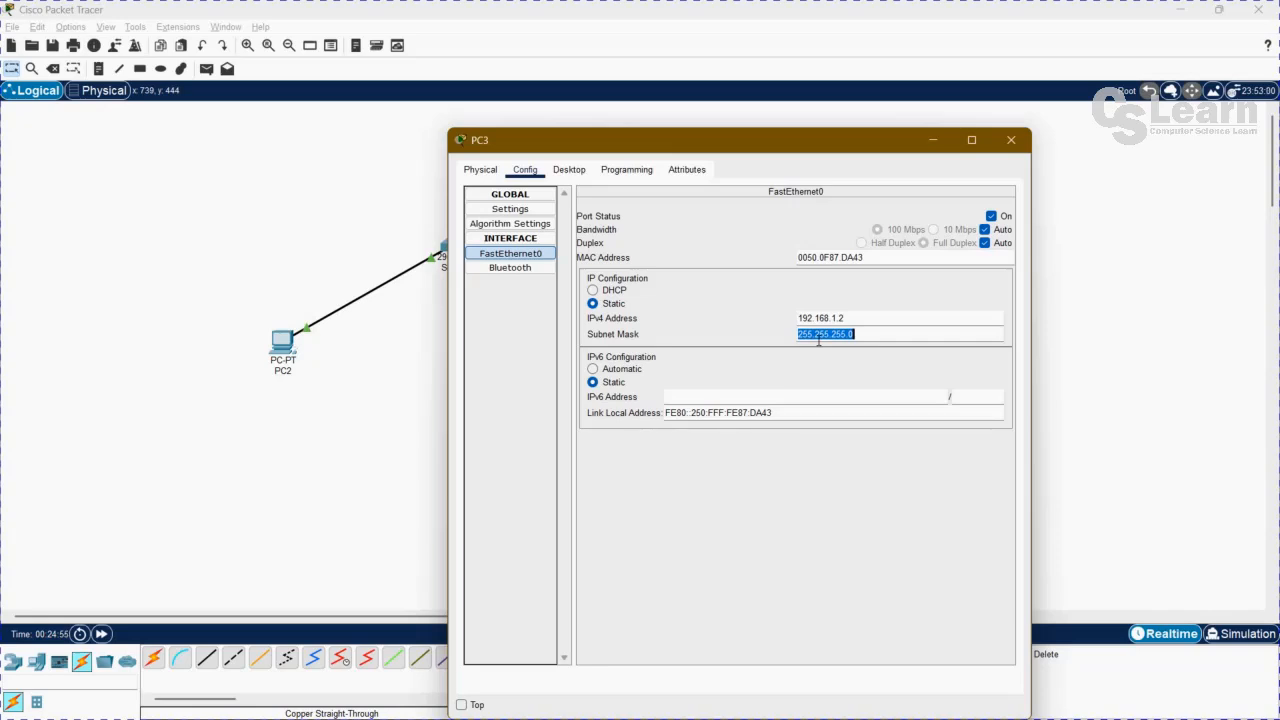
{"action": "left_click", "coordinate": [1011, 140]}
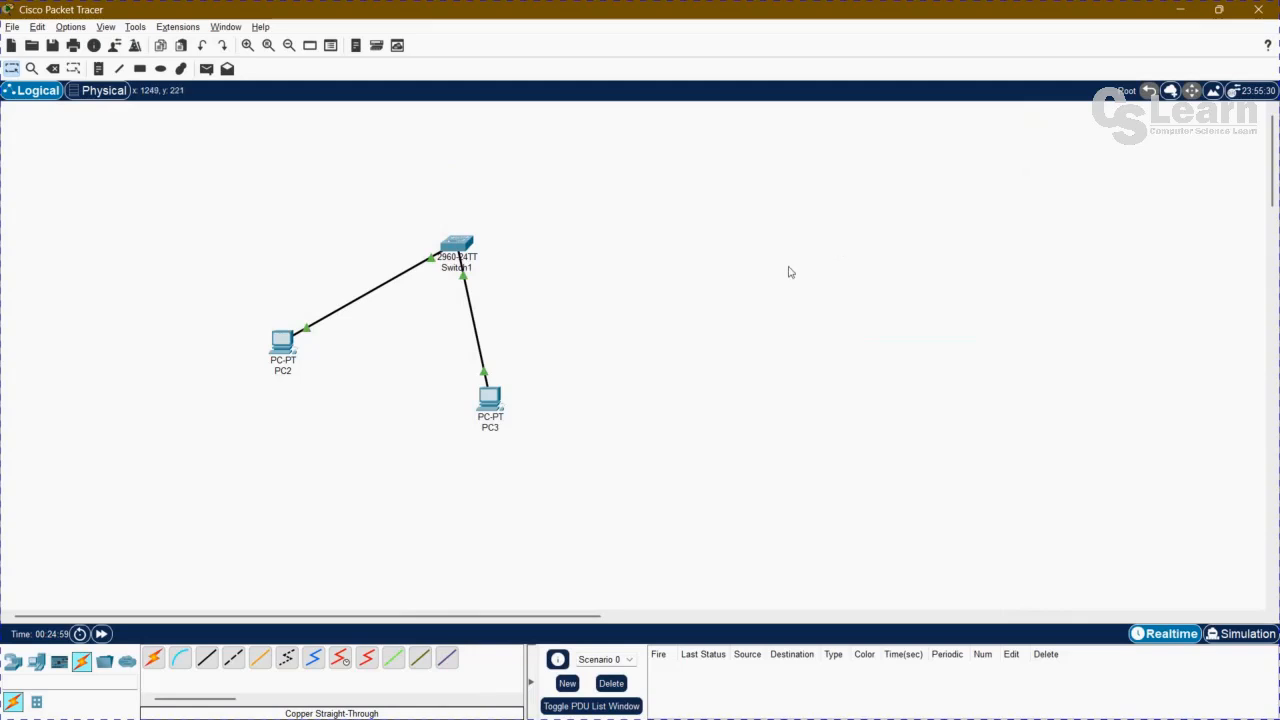
{"action": "left_click_drag", "start_coordinate": [496, 396], "coordinate": [530, 360]}
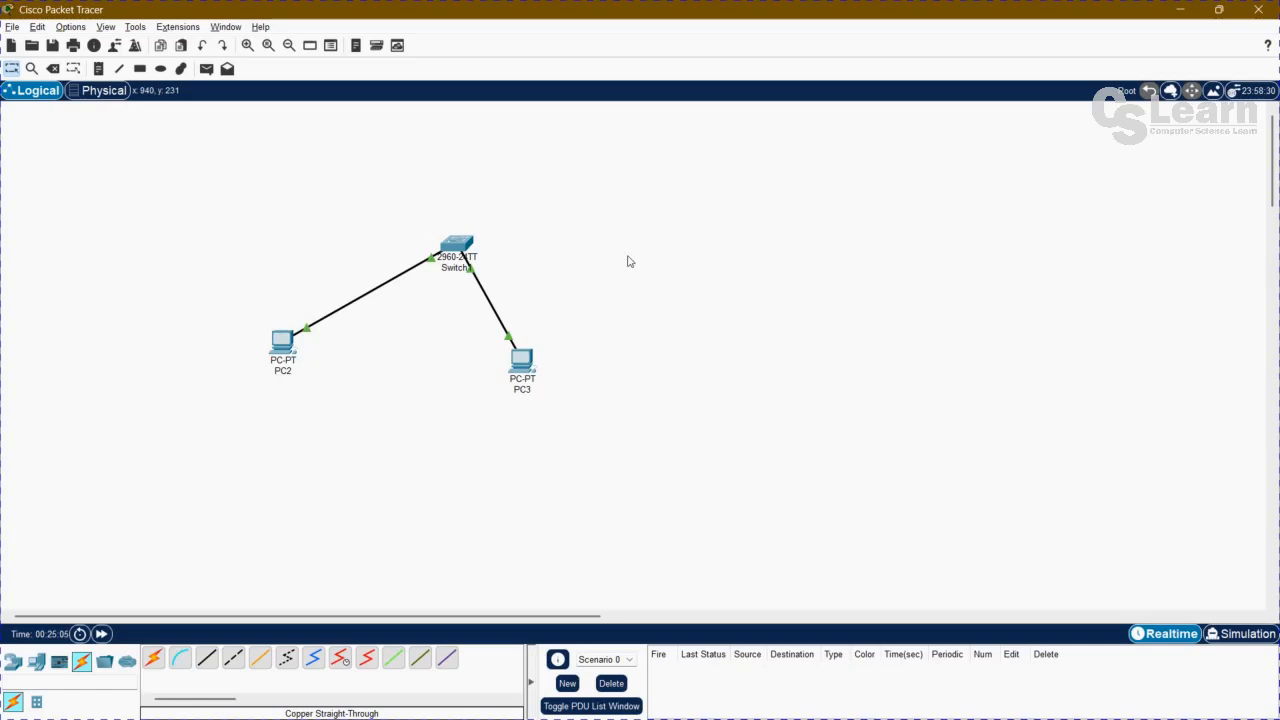
Ping PC2 at 192.168.1.1 from PC3's Command Prompt, and close PC3's window.
{"action": "left_click", "coordinate": [520, 359]}
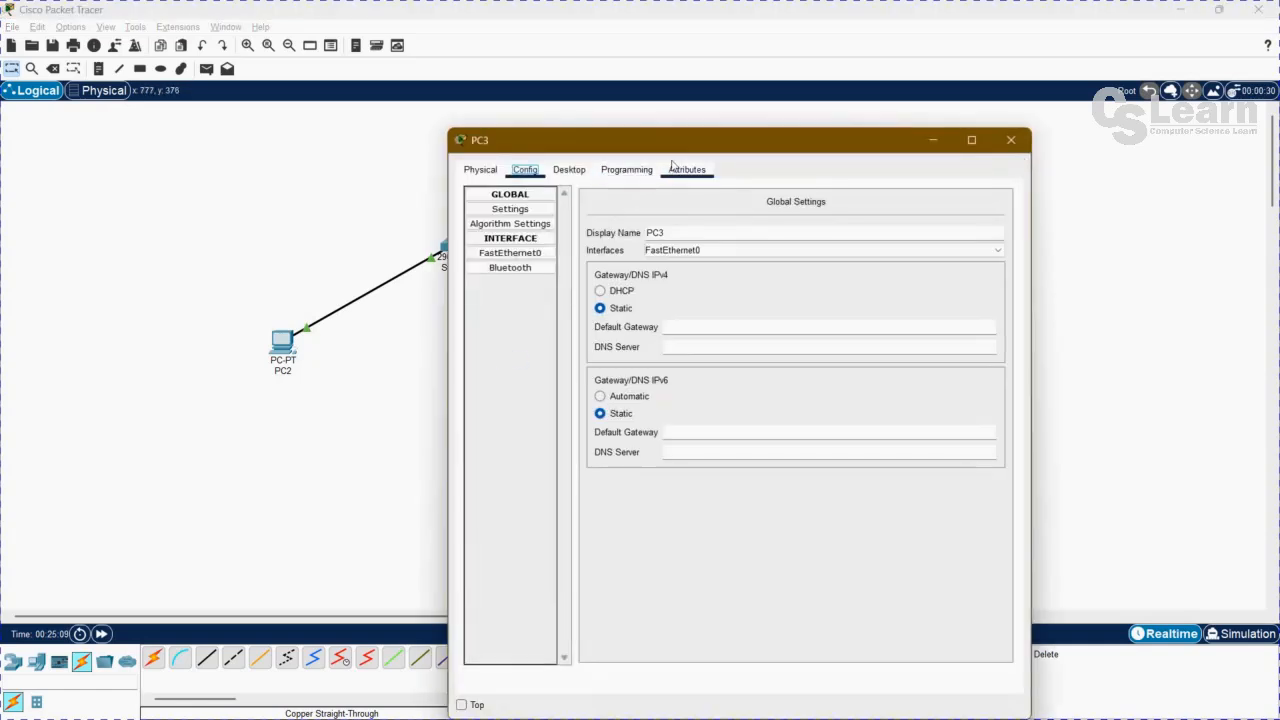
{"action": "left_click_drag", "start_coordinate": [696, 146], "coordinate": [769, 92]}
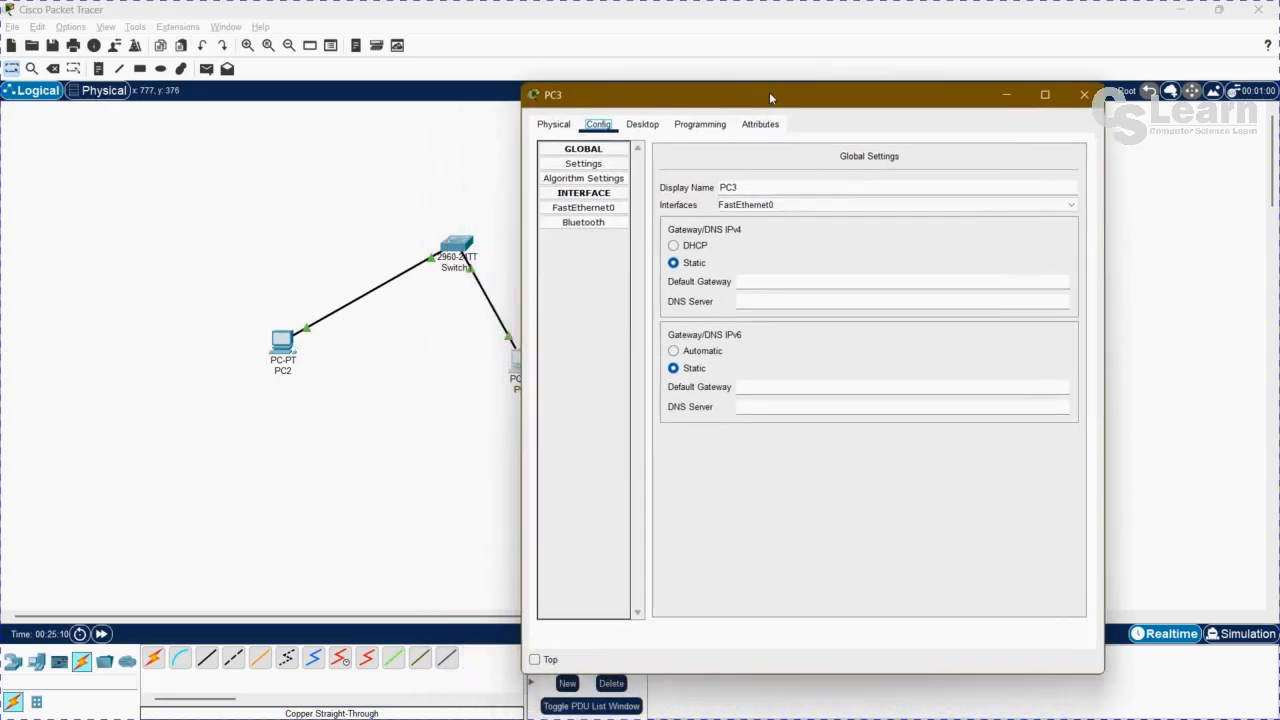
{"action": "left_click", "coordinate": [645, 127]}
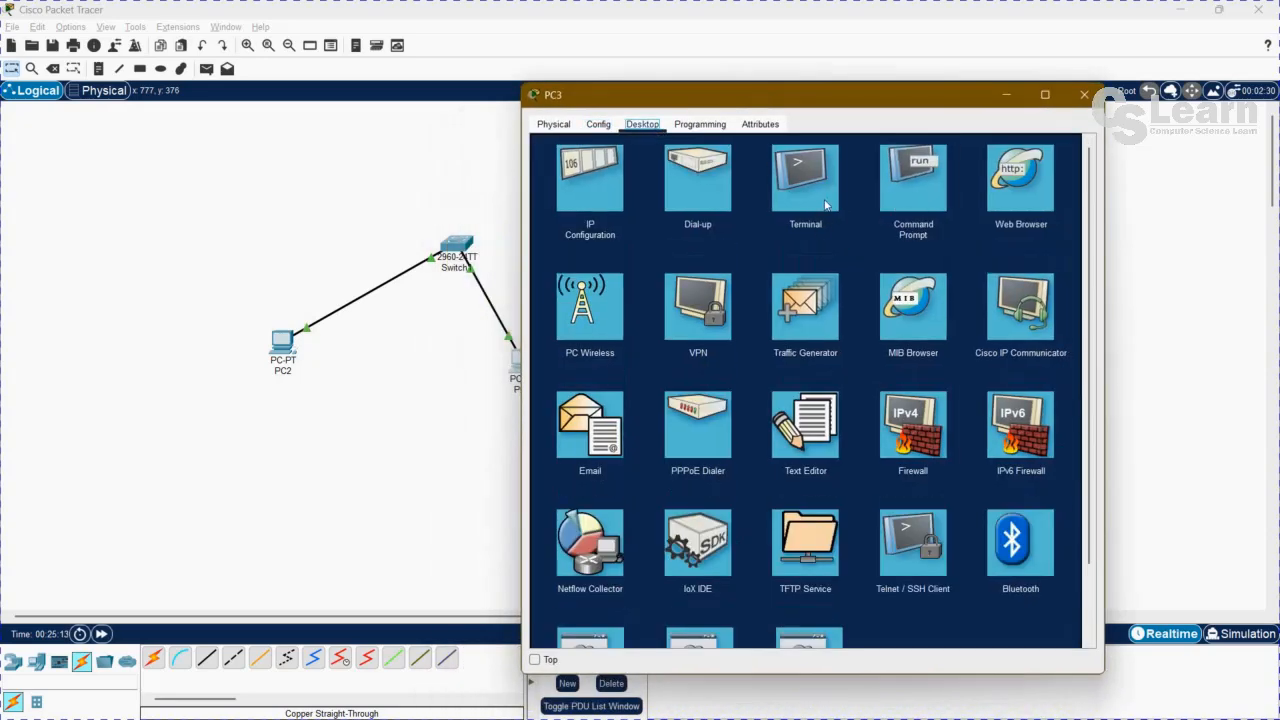
{"action": "left_click", "coordinate": [910, 190]}
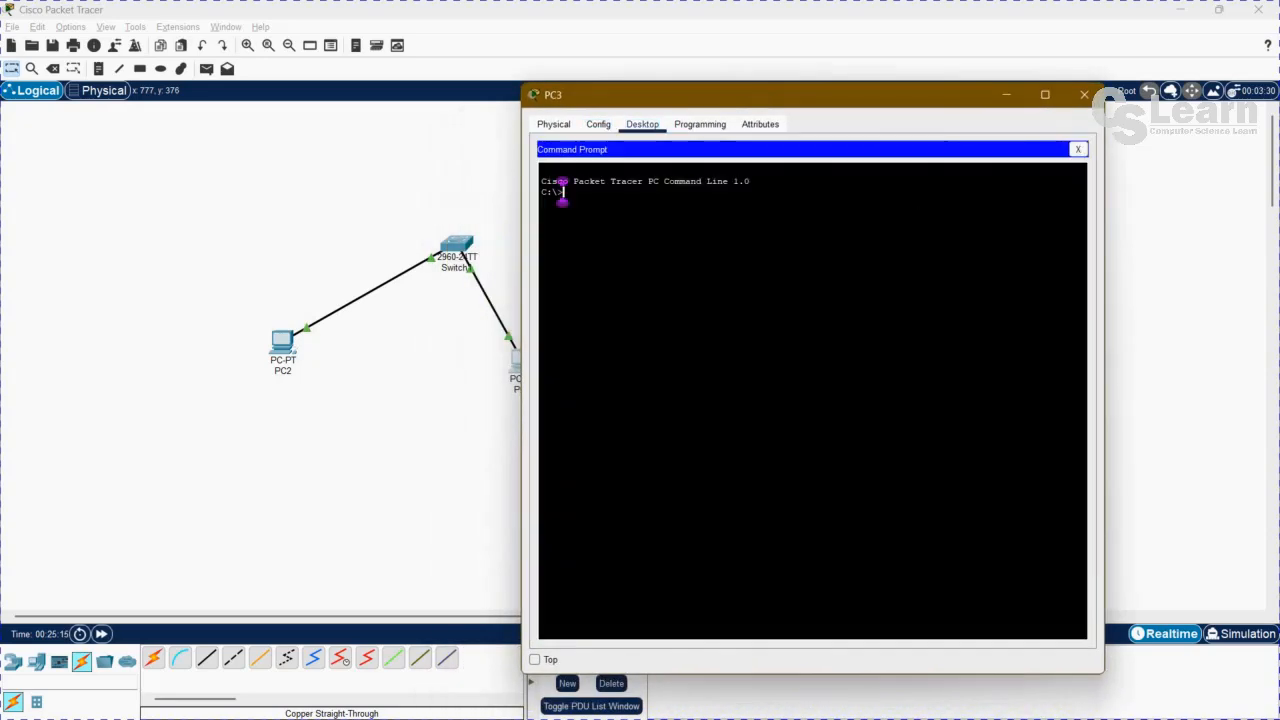
{"action": "type", "text": "pin"}
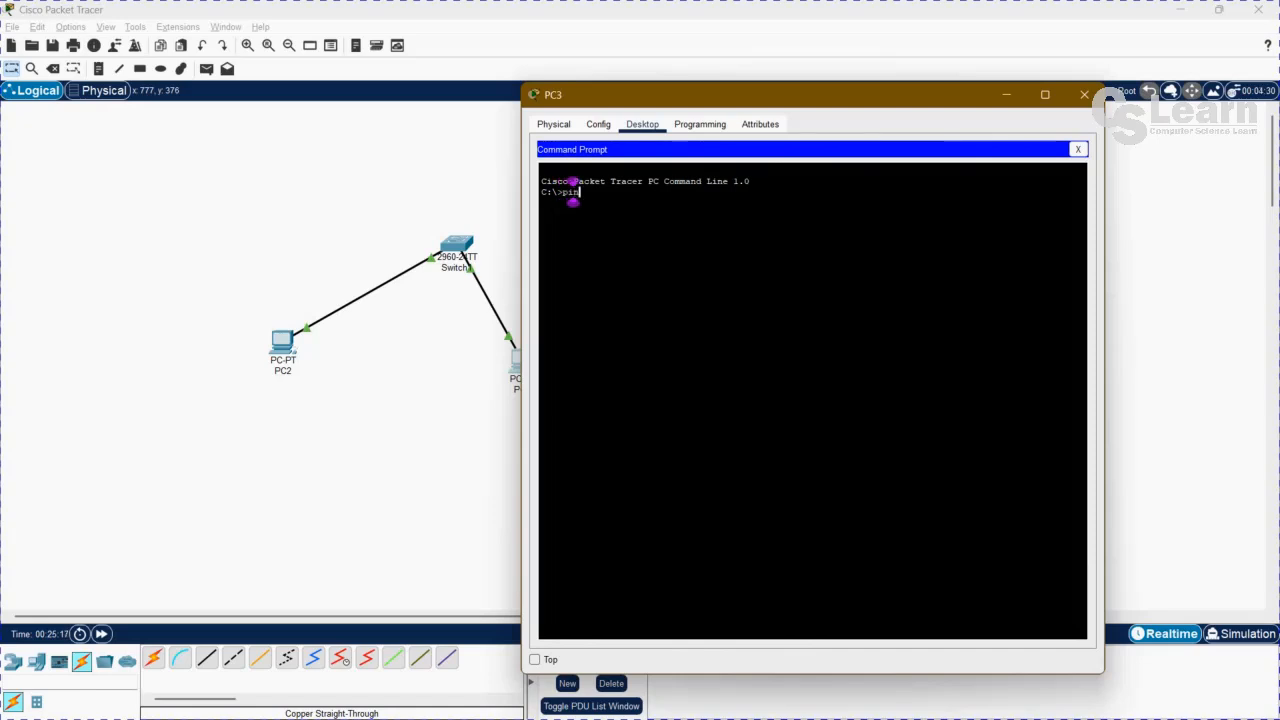
{"action": "type", "text": "g 192.168.1.1"}
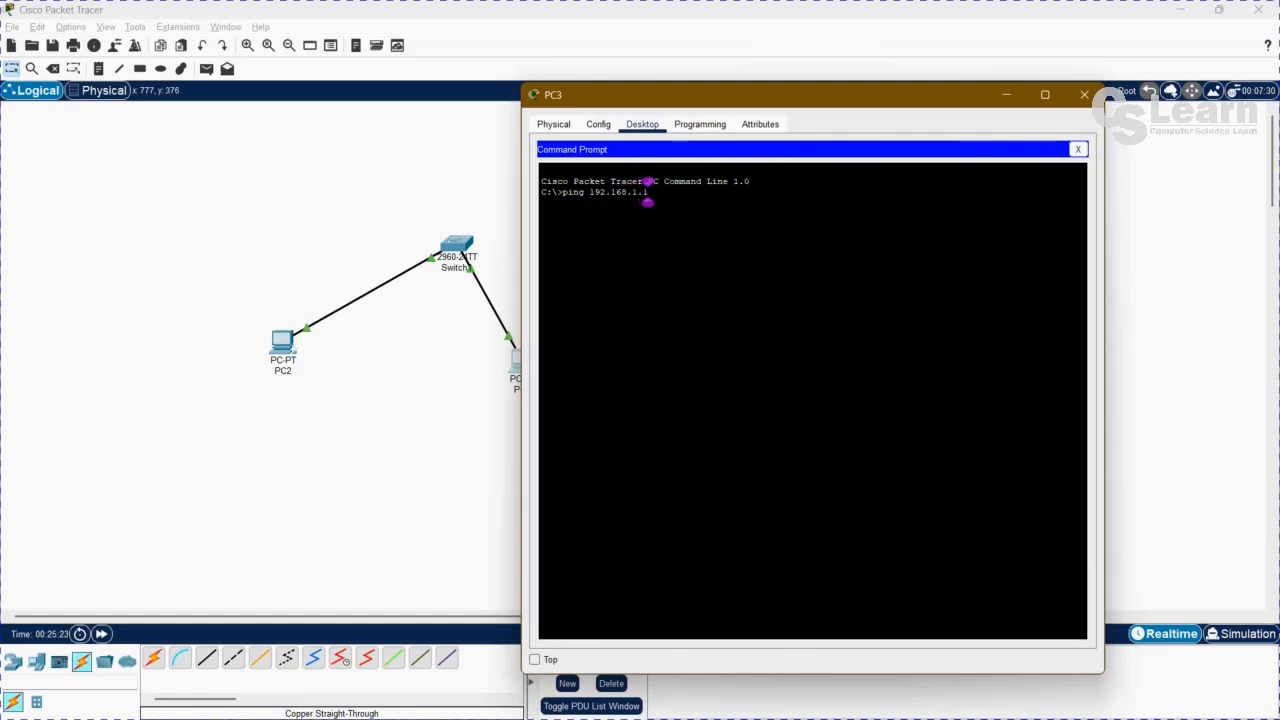
{"action": "key", "text": "Return"}
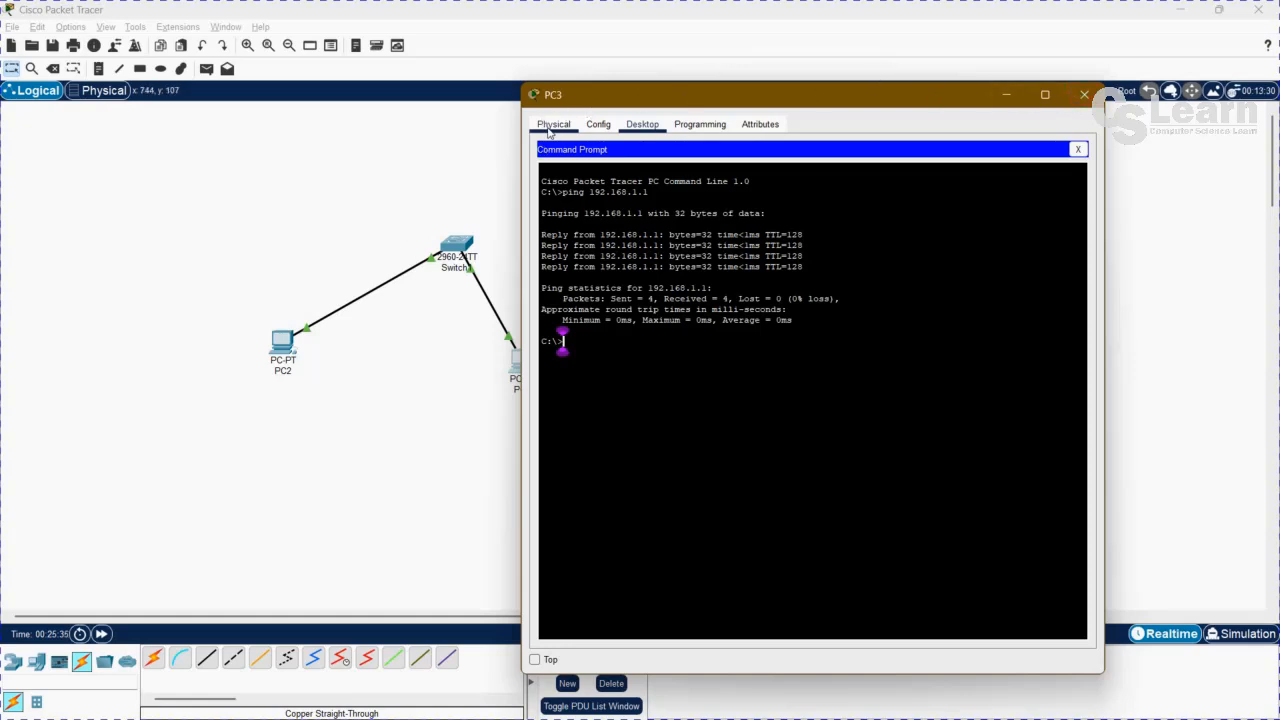
{"action": "left_click", "coordinate": [553, 124]}
{"action": "left_click", "coordinate": [1085, 96]}
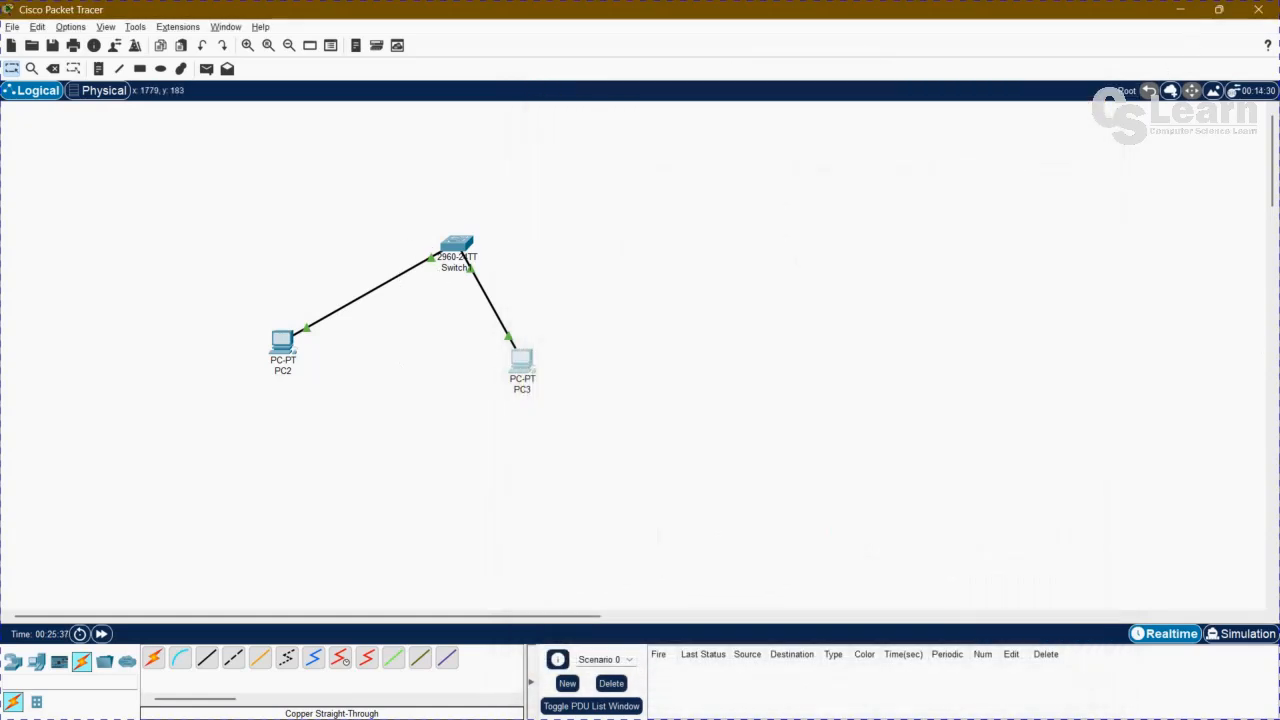
Toggle between the Simulation and Realtime modes, leaving the network in Simulation mode.
{"action": "left_click", "coordinate": [1238, 636]}
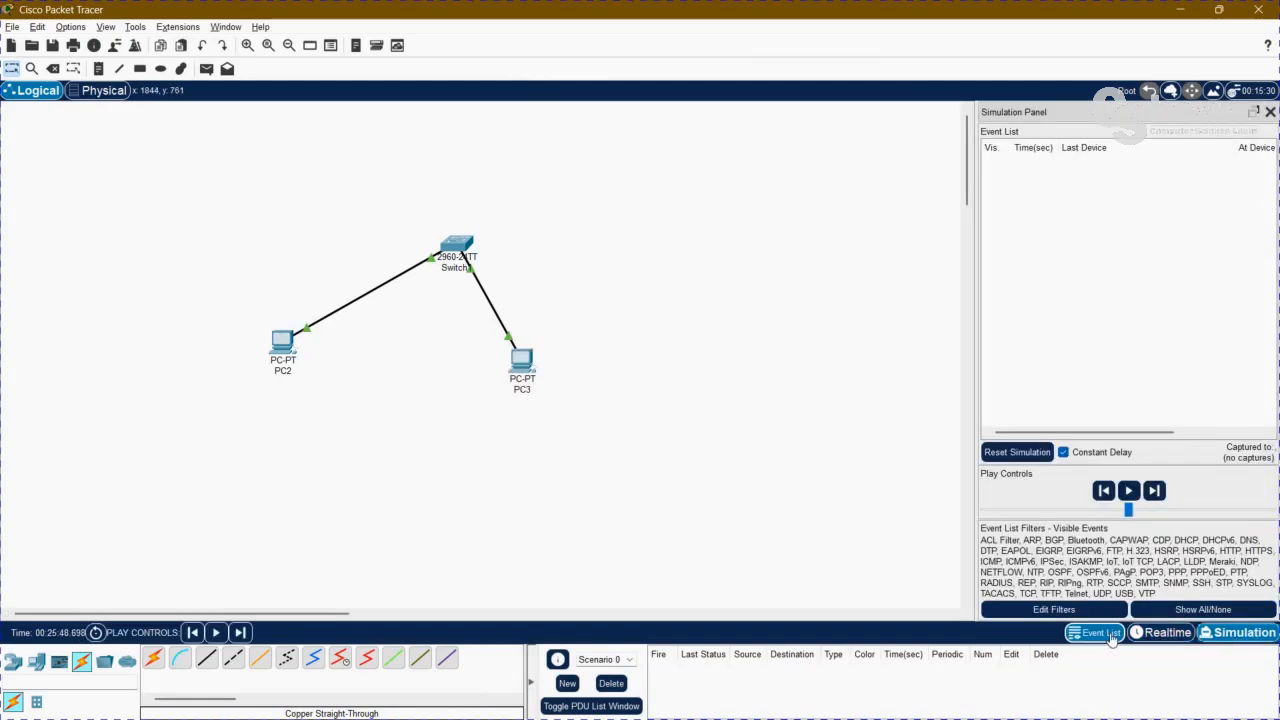
{"action": "left_click", "coordinate": [1152, 638]}
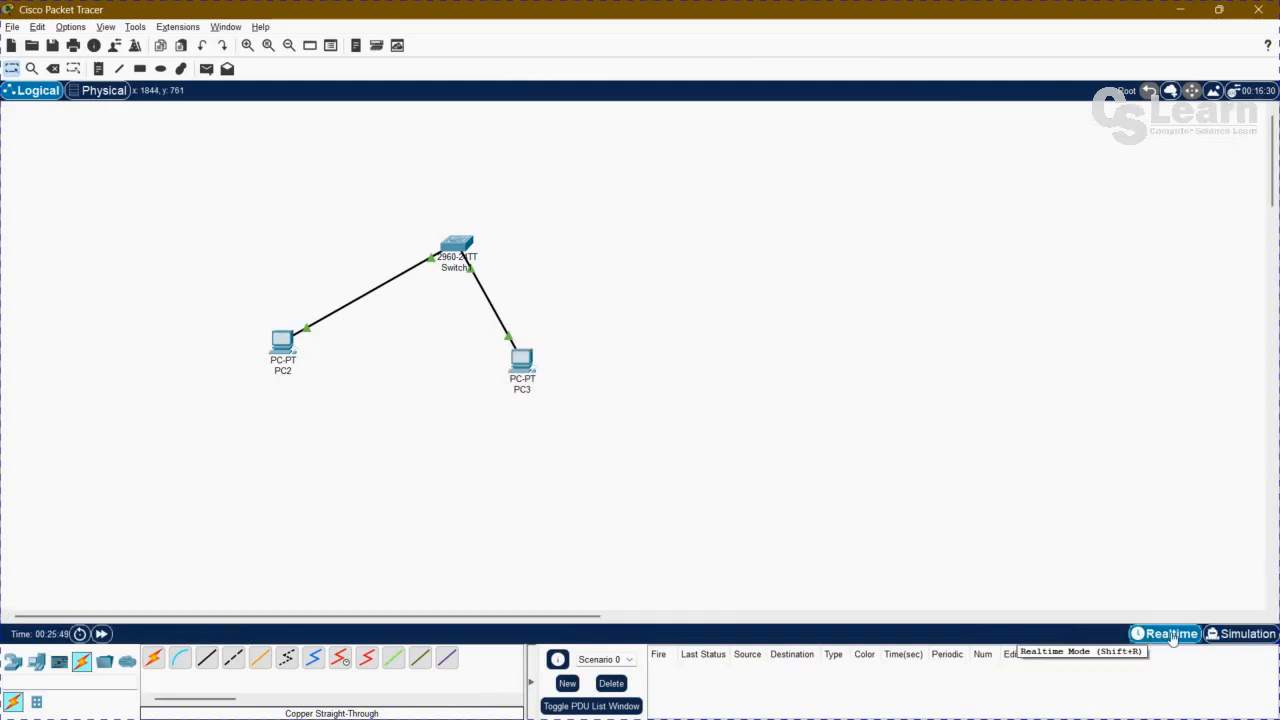
{"action": "left_click", "coordinate": [1238, 634]}
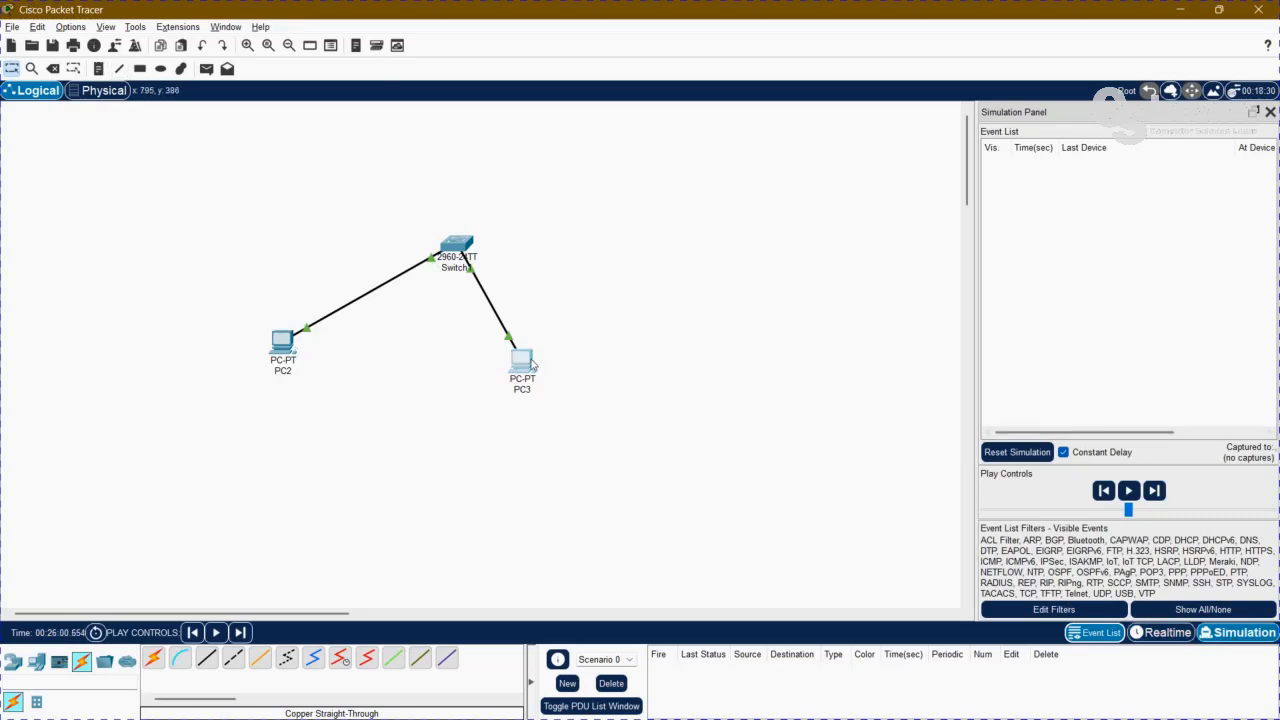
Reopen PC3's Command Prompt and repeat the ping to 192.168.1.1 in Simulation mode.
{"action": "left_click", "coordinate": [523, 362]}
{"action": "left_click", "coordinate": [569, 170]}
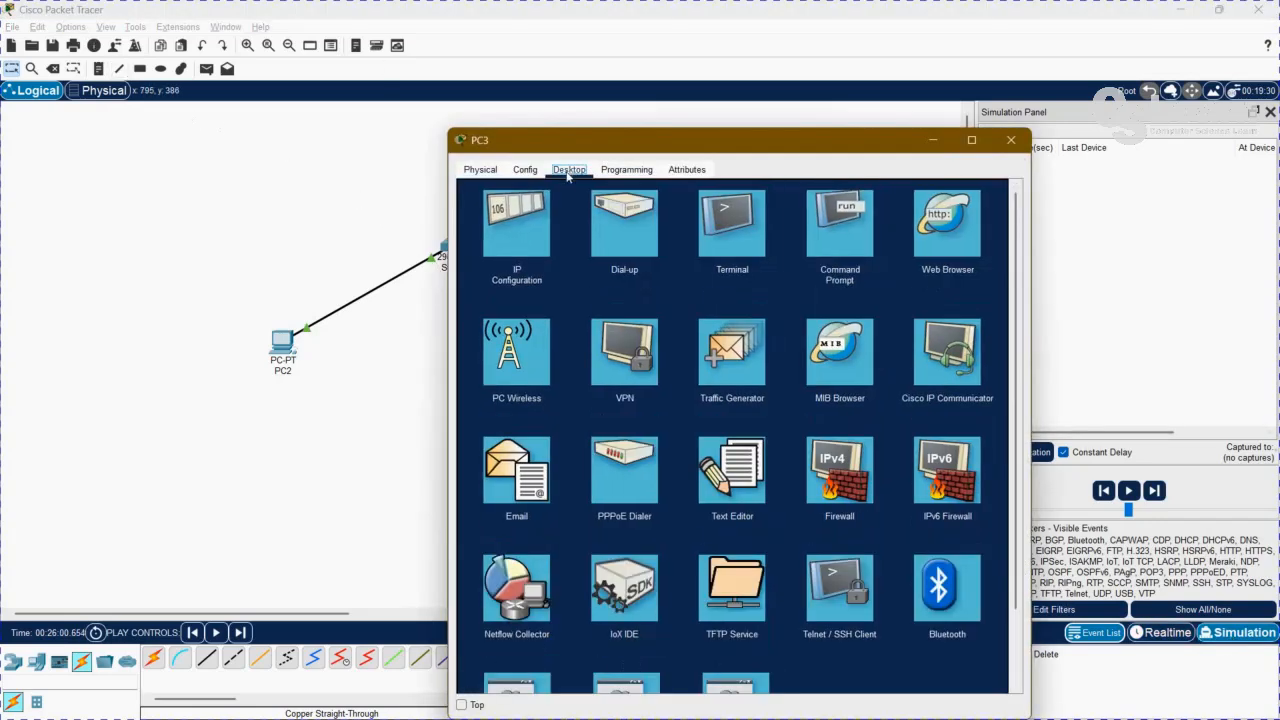
{"action": "left_click", "coordinate": [823, 222]}
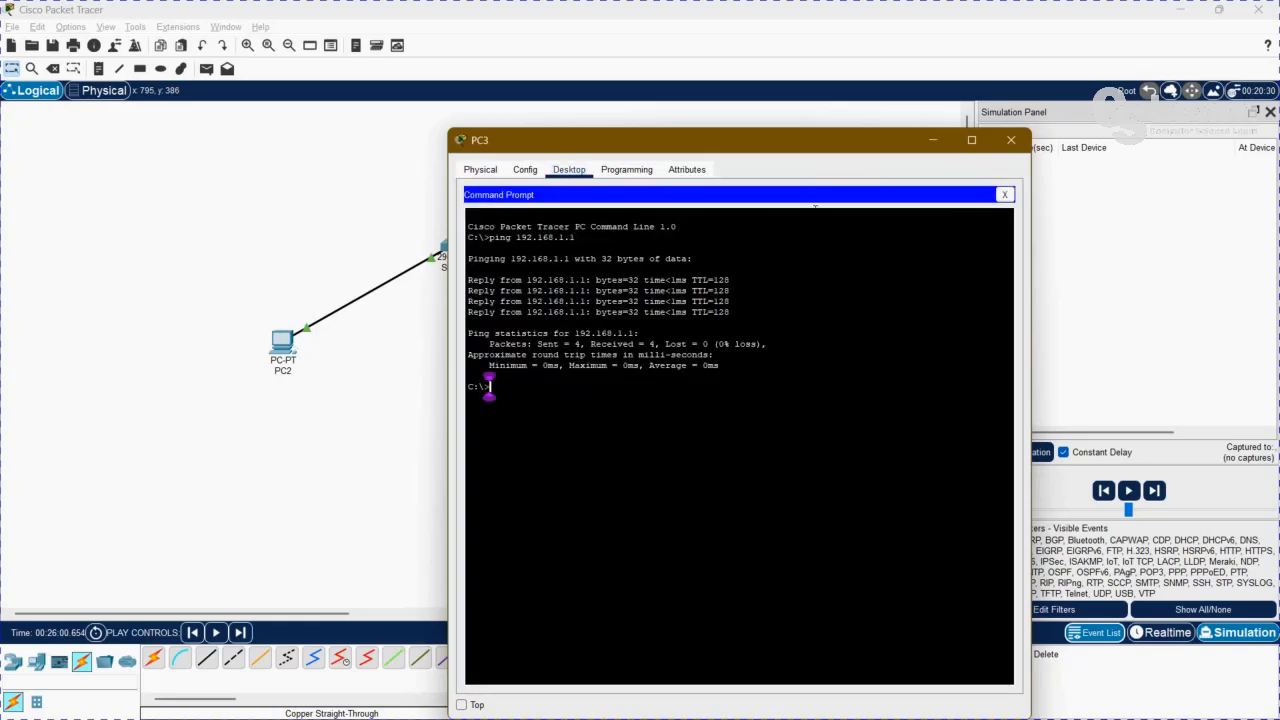
{"action": "key", "text": "Up"}
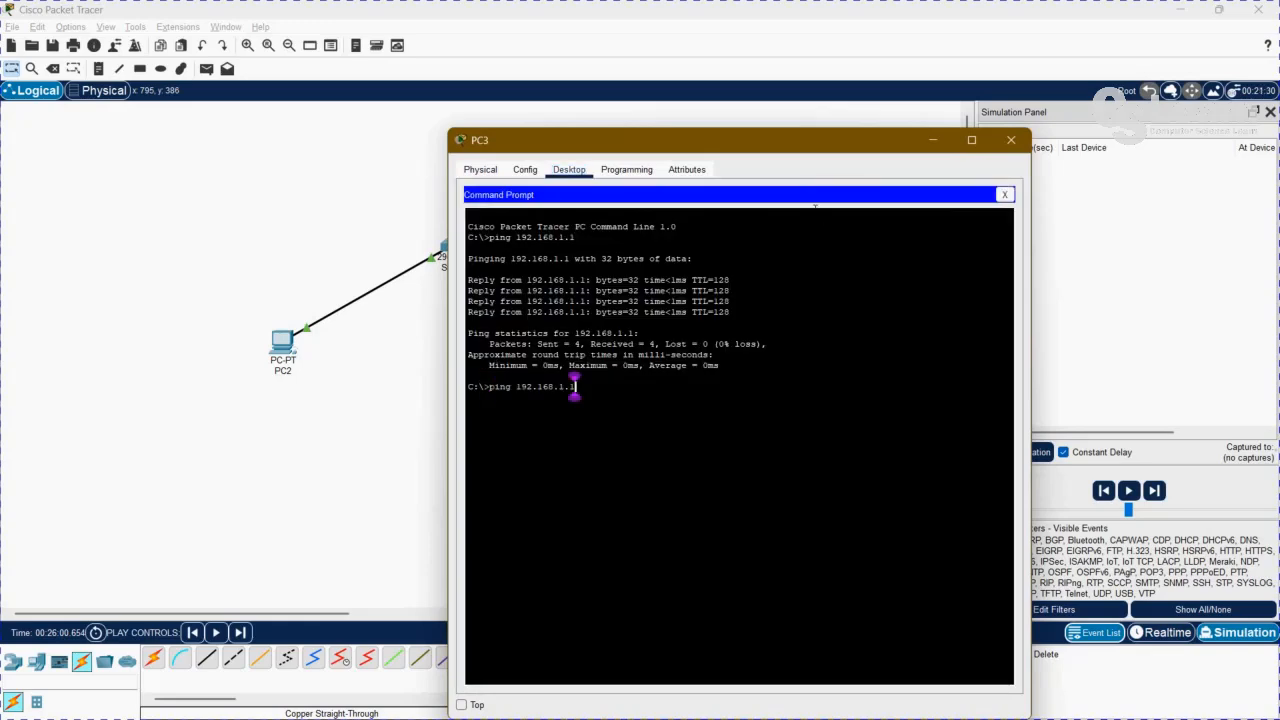
{"action": "key", "text": "Return"}
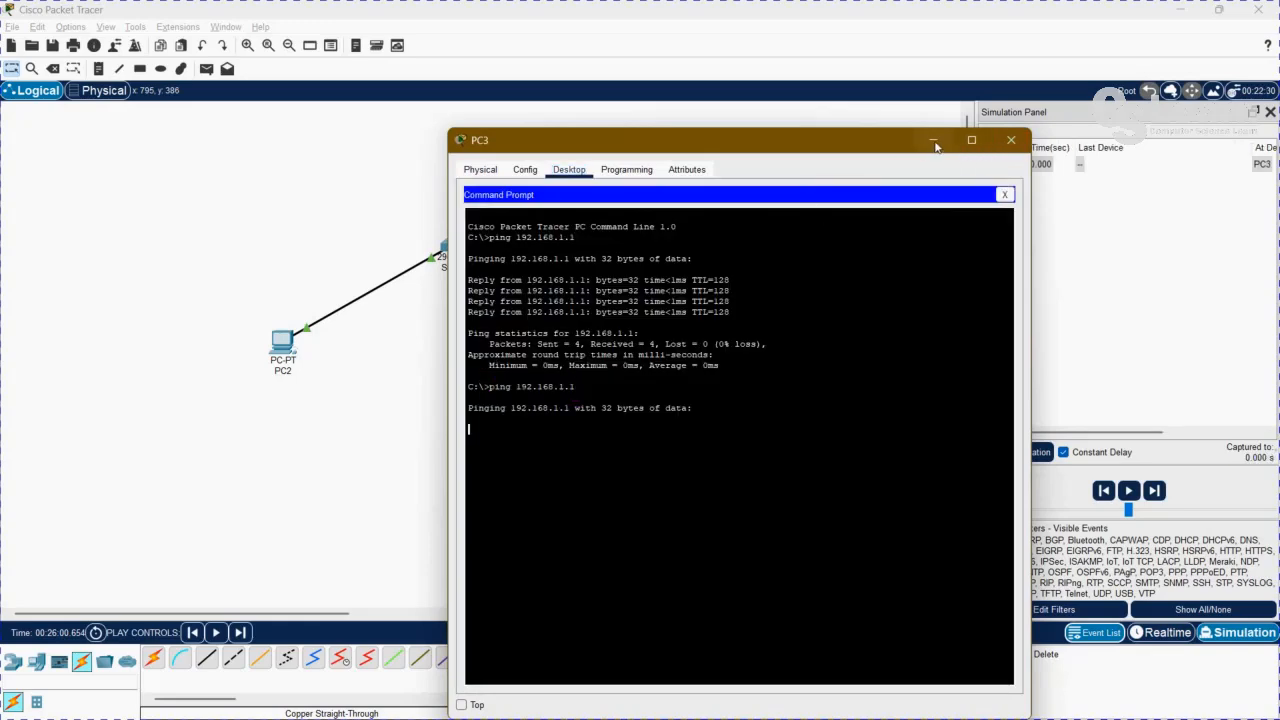
Minimize PC3's window, advance the ping packet one event to Switch1, and inspect its PDU information there.
{"action": "left_click", "coordinate": [932, 141]}
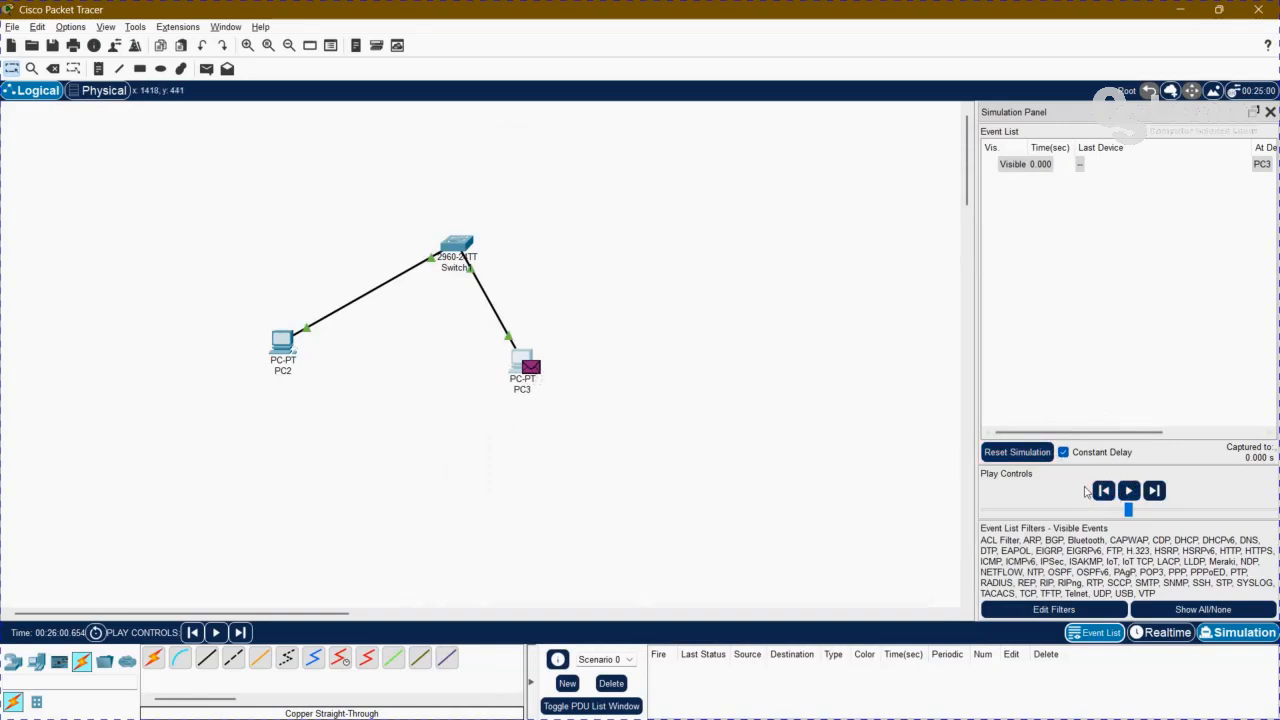
{"action": "left_click", "coordinate": [1154, 490]}
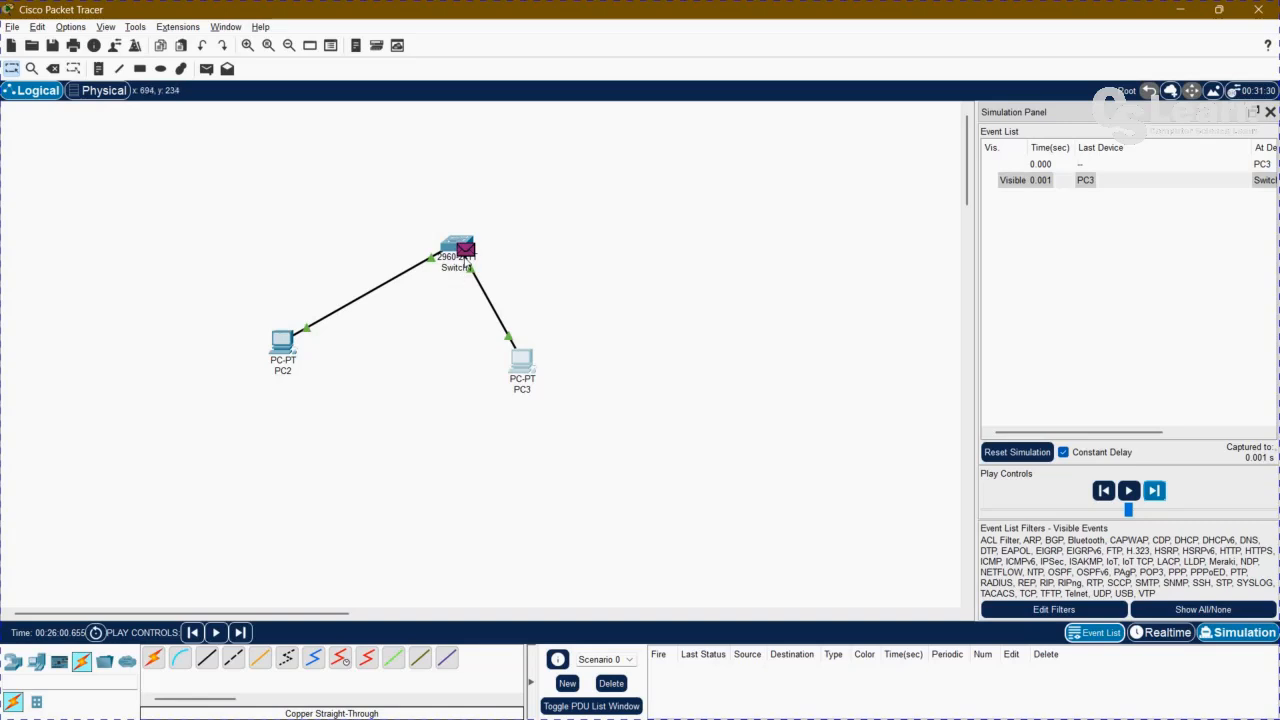
{"action": "left_click", "coordinate": [465, 250]}
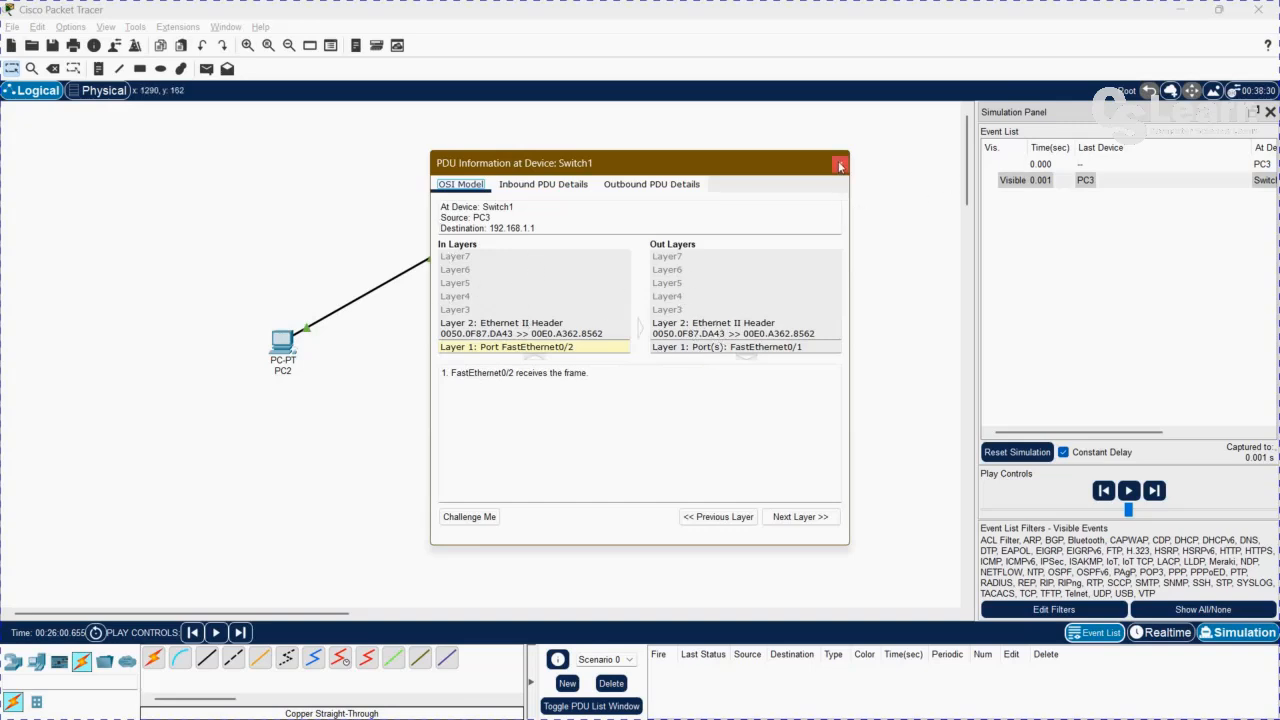
{"action": "left_click", "coordinate": [839, 166]}
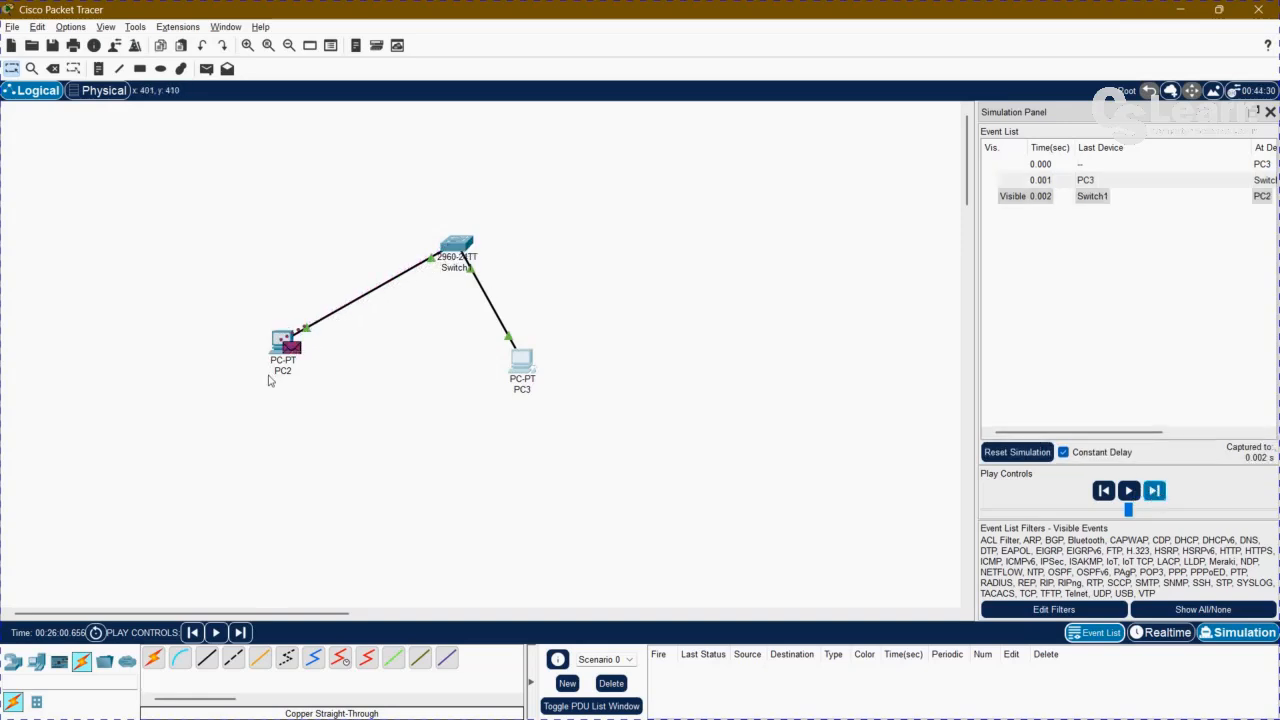
Advance the simulation event by event until the ping reply reaches PC3, and inspect its PDU information there.
{"action": "mouse_move", "coordinate": [270, 378]}
{"action": "left_click", "coordinate": [1154, 491]}
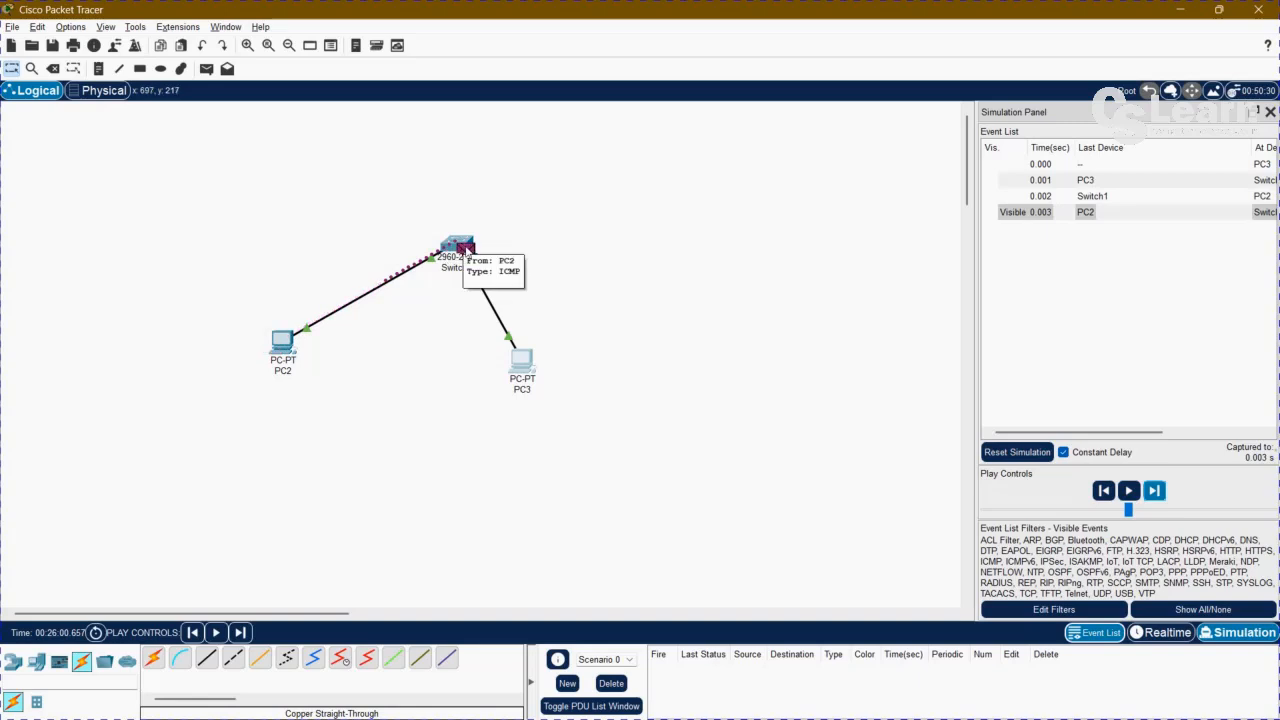
{"action": "left_click", "coordinate": [1154, 491]}
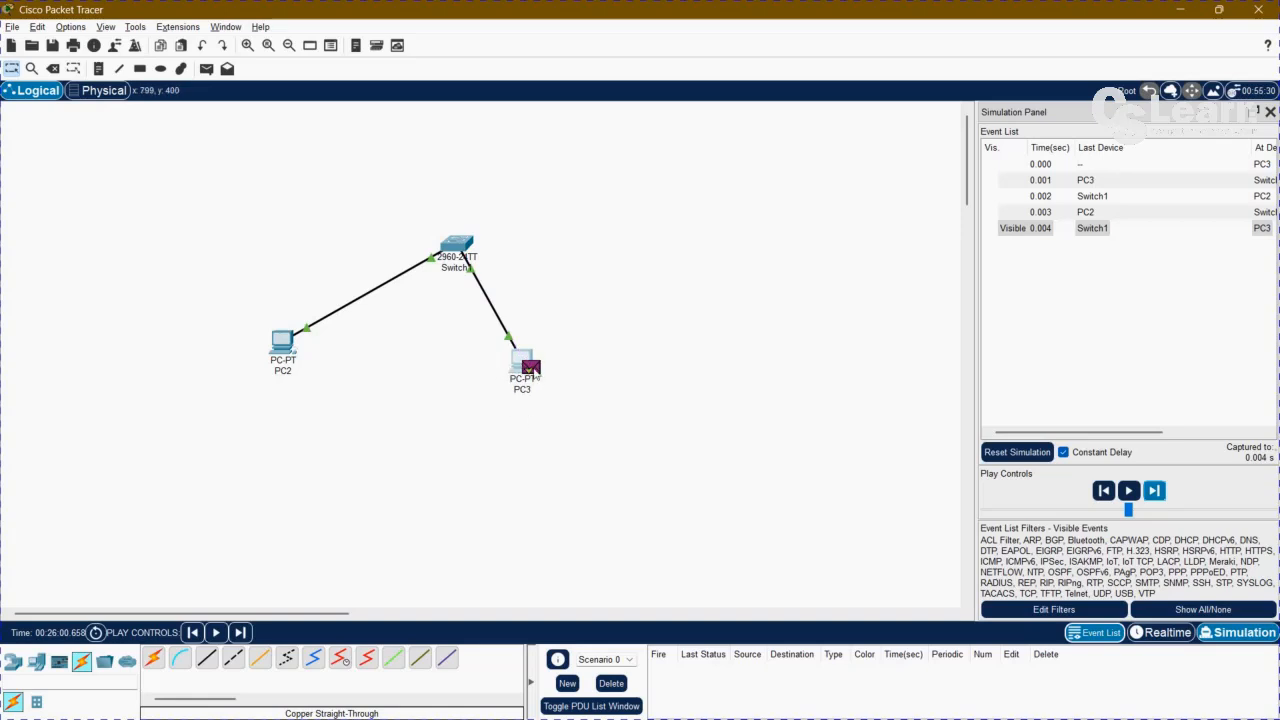
{"action": "left_click", "coordinate": [533, 368]}
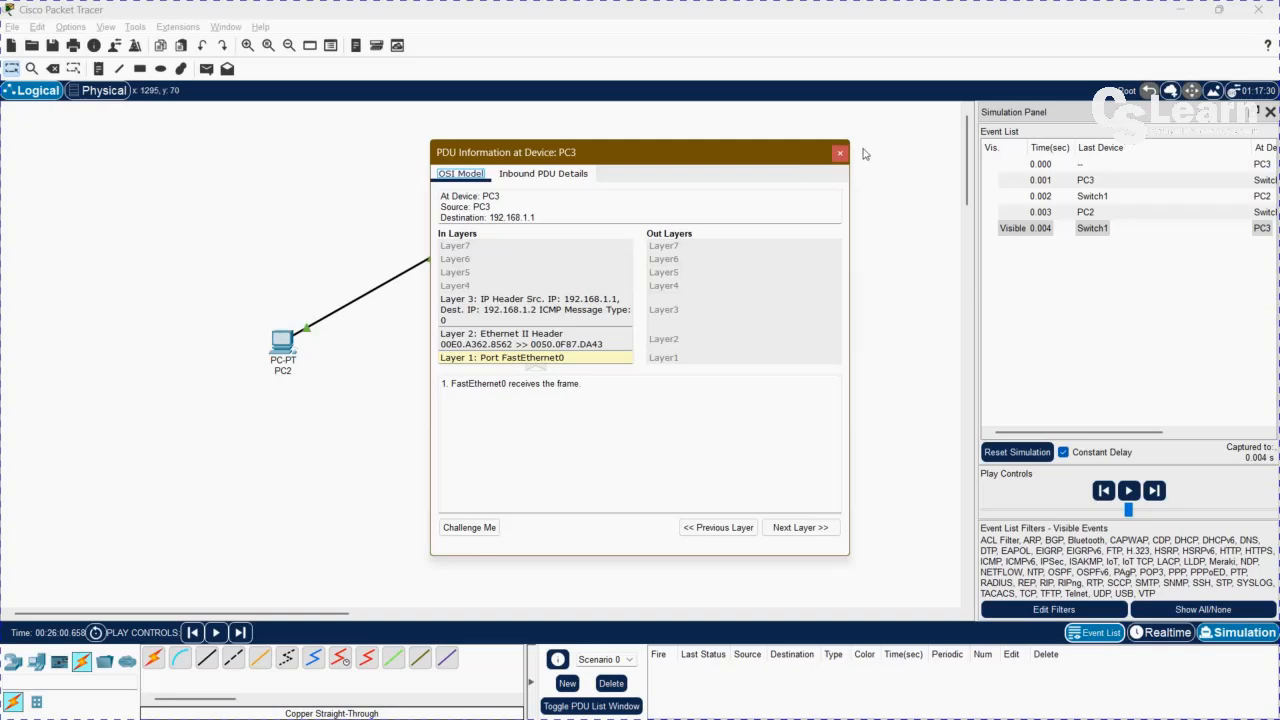
{"action": "left_click_drag", "start_coordinate": [698, 152], "coordinate": [788, 224]}
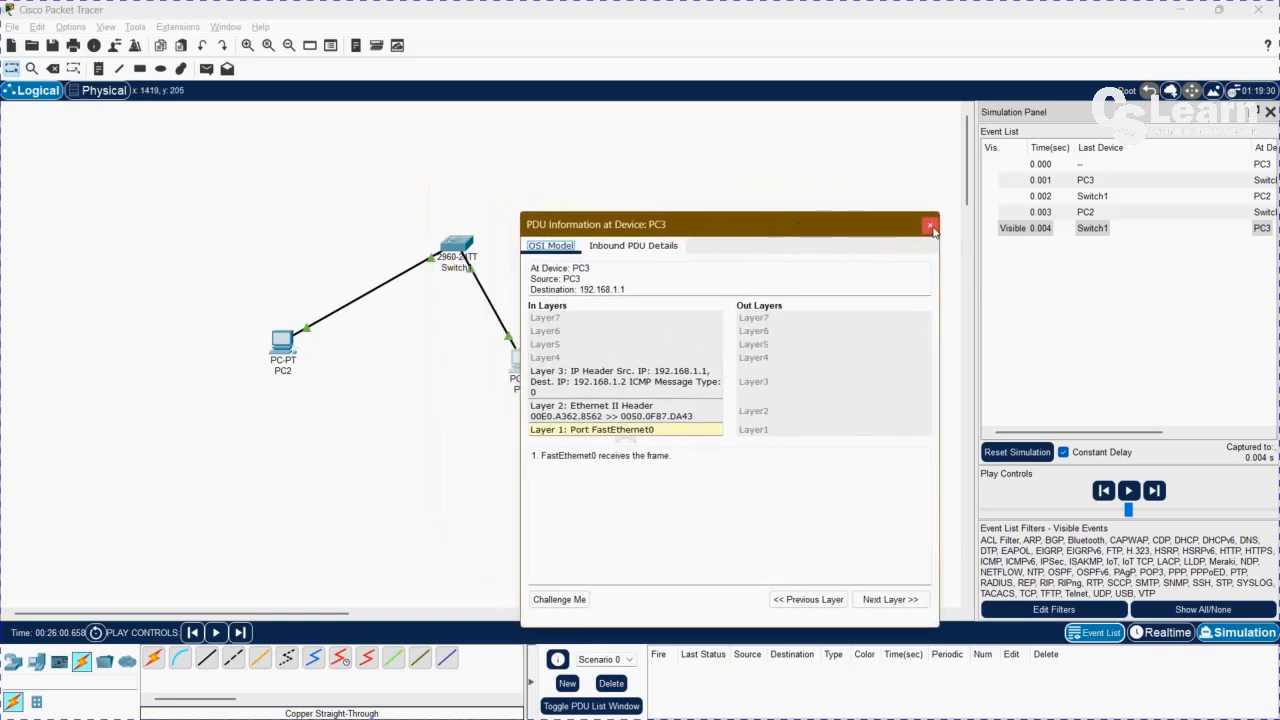
{"action": "left_click", "coordinate": [922, 228]}
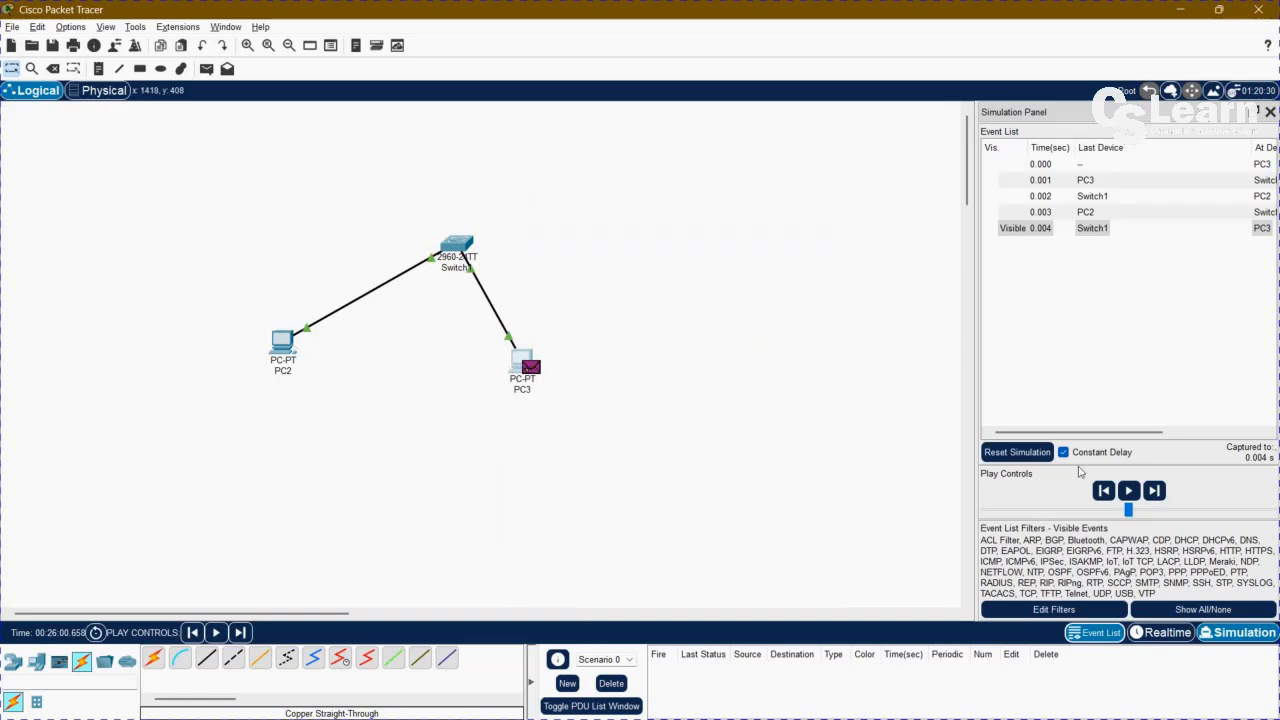
Step the simulation back one event to inspect the reply's PDU information at Switch1, and return to Realtime mode.
{"action": "left_click", "coordinate": [1104, 490]}
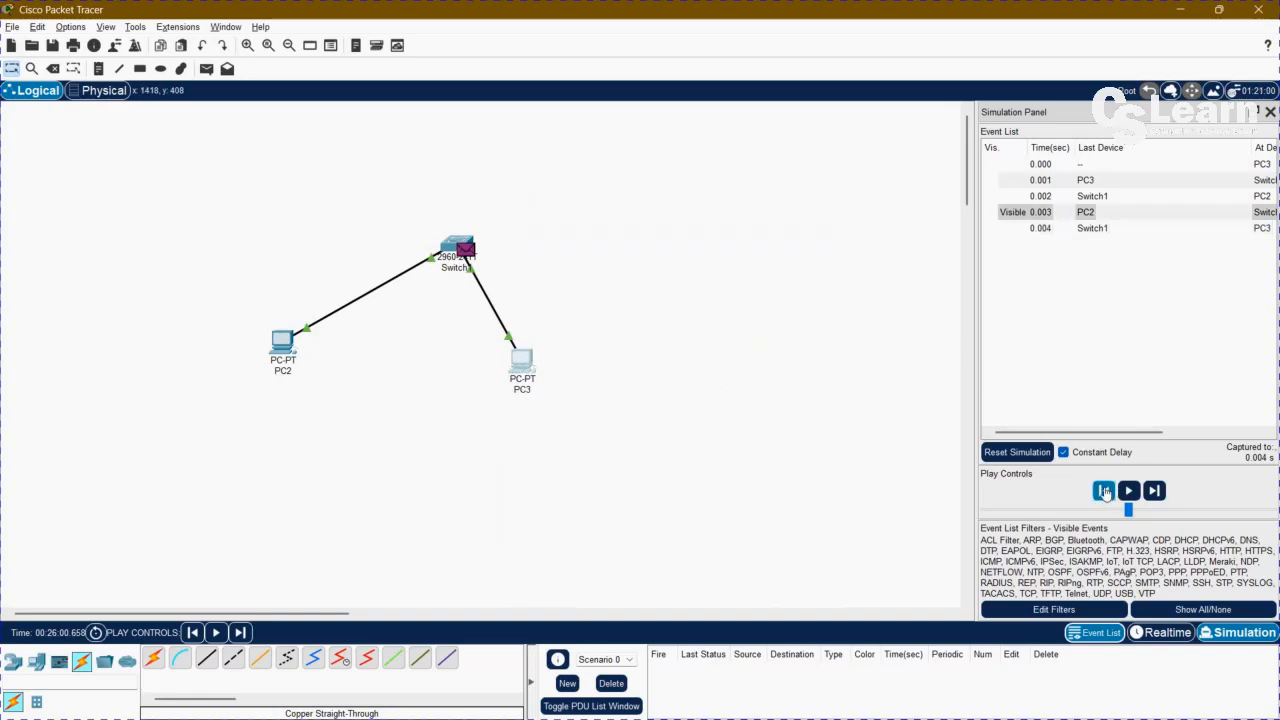
{"action": "left_click", "coordinate": [463, 249]}
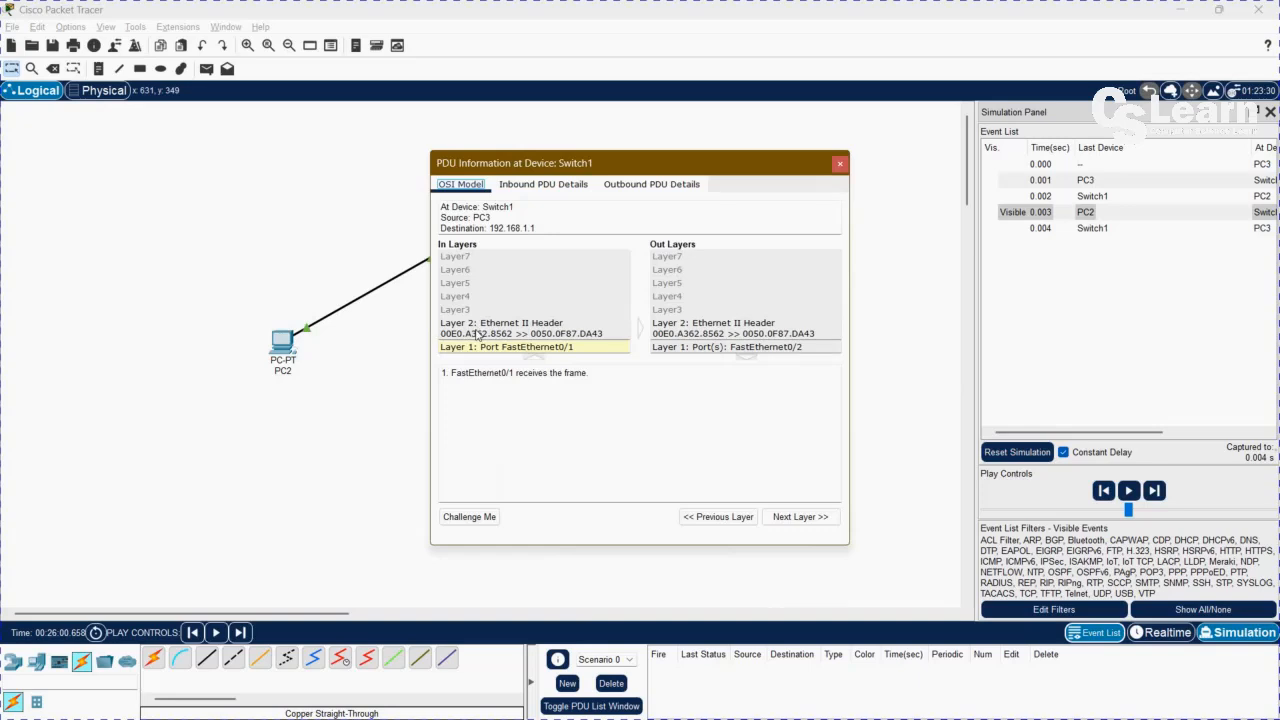
{"action": "left_click_drag", "start_coordinate": [683, 162], "coordinate": [811, 172]}
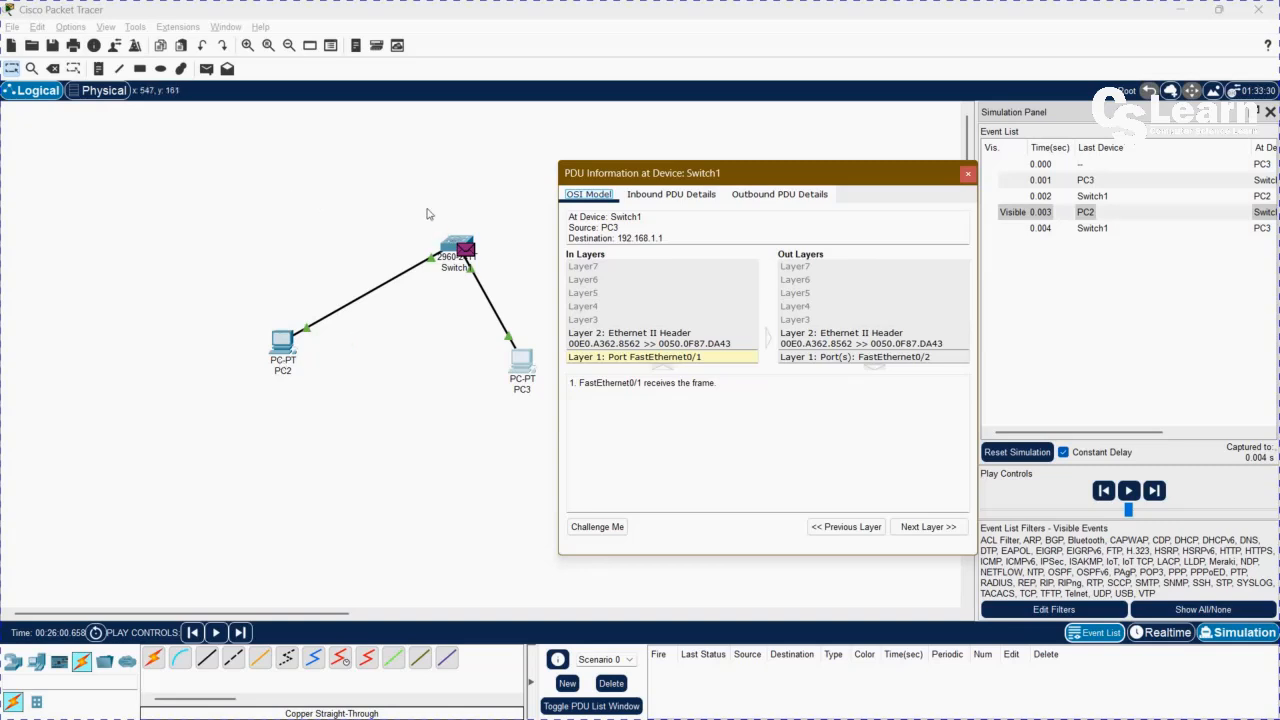
{"action": "left_click", "coordinate": [964, 176]}
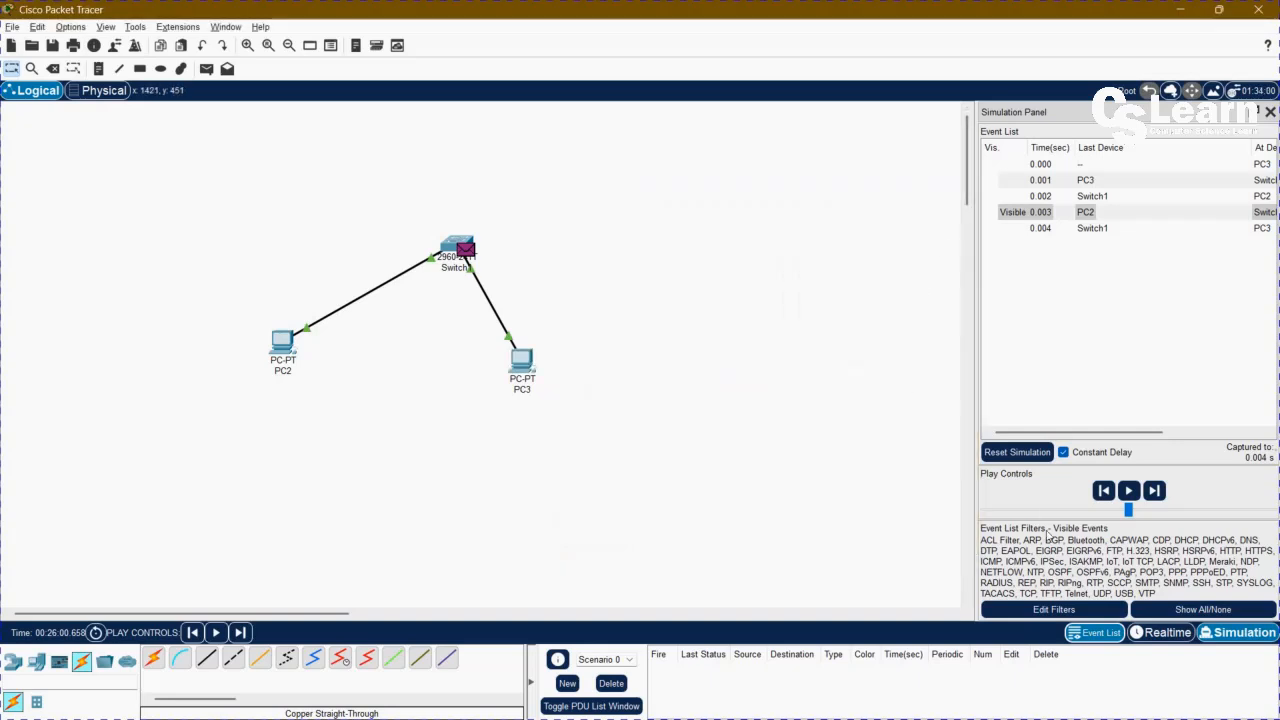
{"action": "left_click", "coordinate": [1167, 636]}
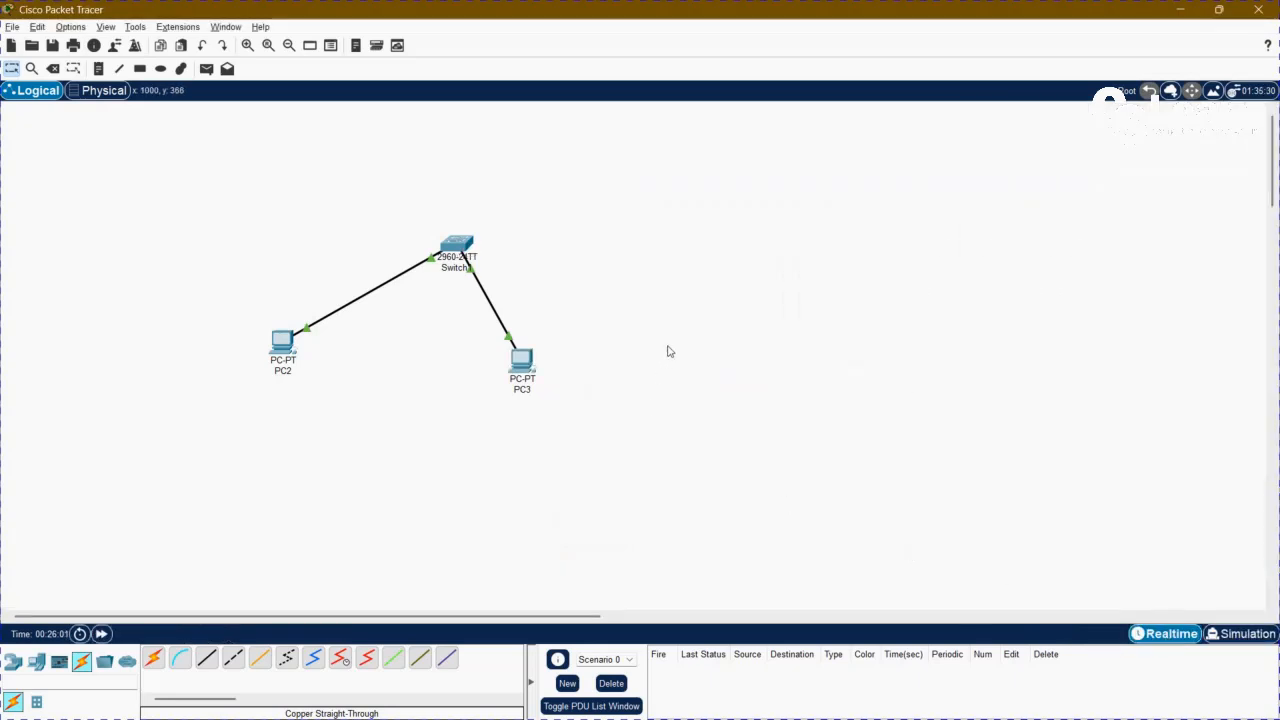